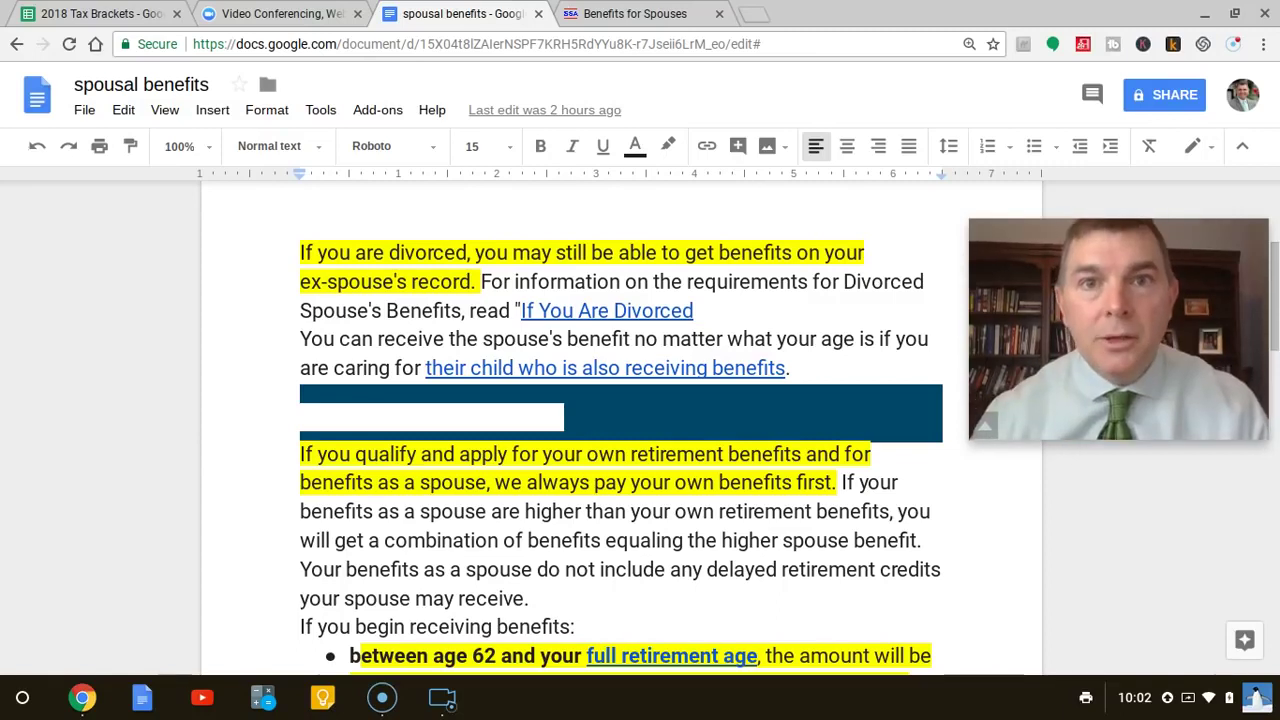
# Scroll to the highlighted receiving-benefits passages on divorced spouses and 'we always pay your own benefits first'
pyautogui.click(301, 626)
# Move down through the age-62 reduction, earnings test and full retirement age bullets
pyautogui.press('Down')
pyautogui.press('Down')
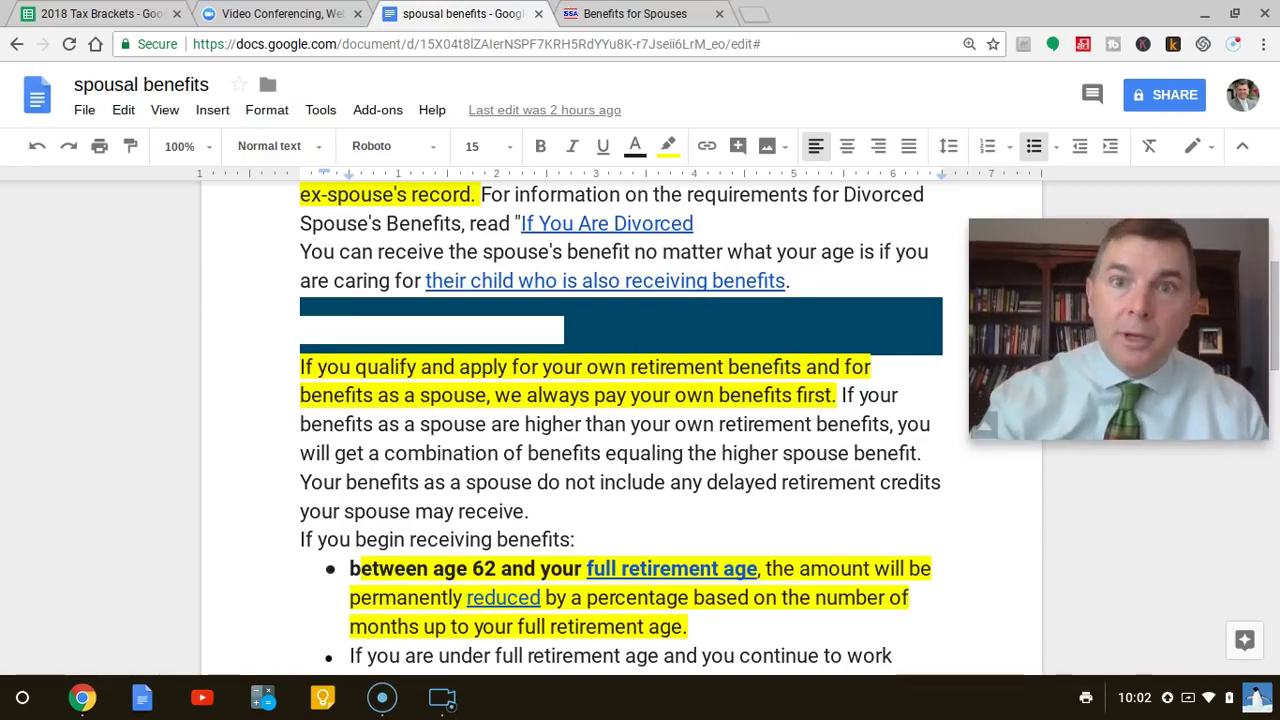
pyautogui.press('Down')
pyautogui.press('Down')
pyautogui.press('Down')
pyautogui.press('Down')
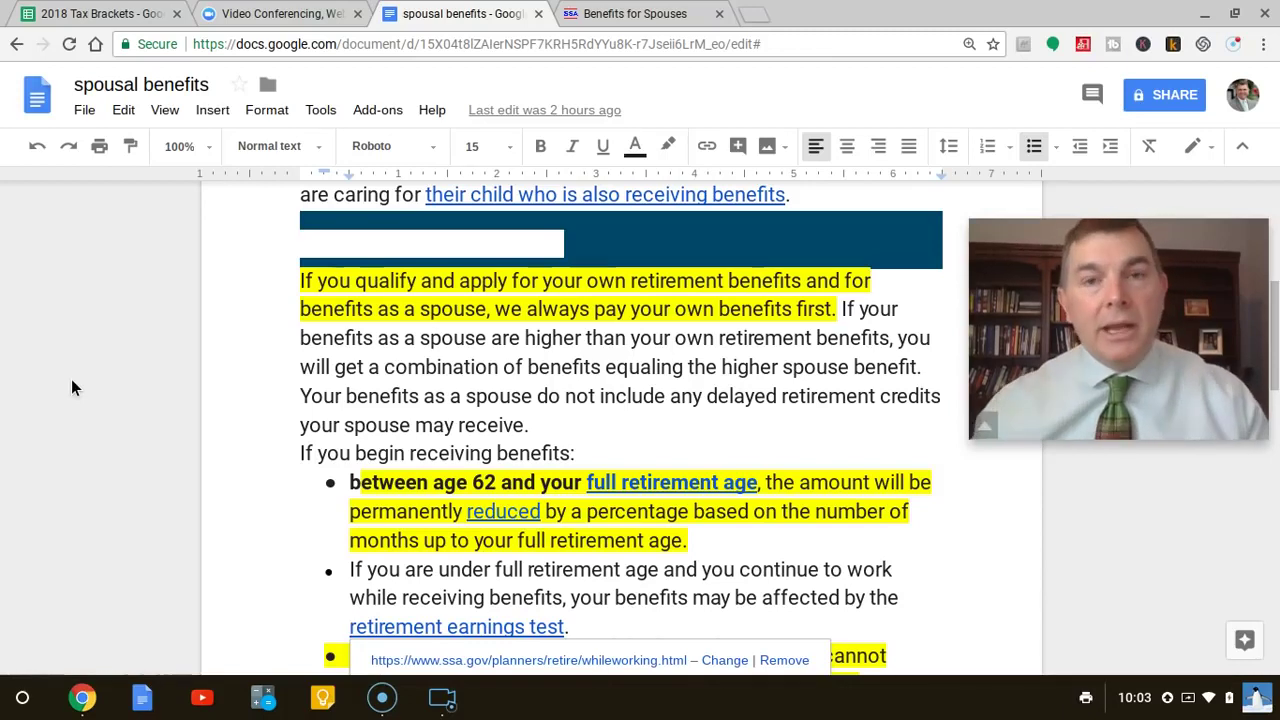
pyautogui.press('Down')
pyautogui.press('Down')
pyautogui.press('Down')
pyautogui.press('Down')
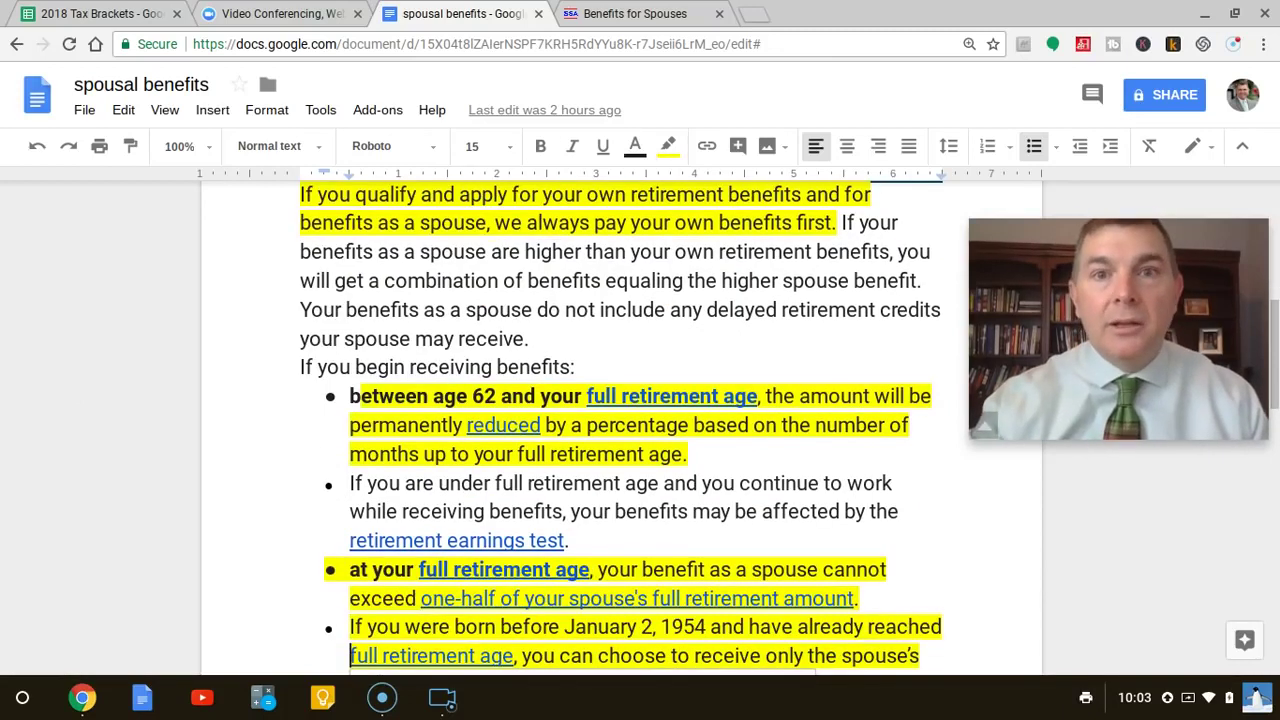
pyautogui.press('Down')
pyautogui.press('Up')
pyautogui.press('Up')
pyautogui.press('Up')
pyautogui.press('Up')
pyautogui.press('Up')
pyautogui.press('Up')
pyautogui.press('Up')
pyautogui.press('Up')
pyautogui.press('Up')
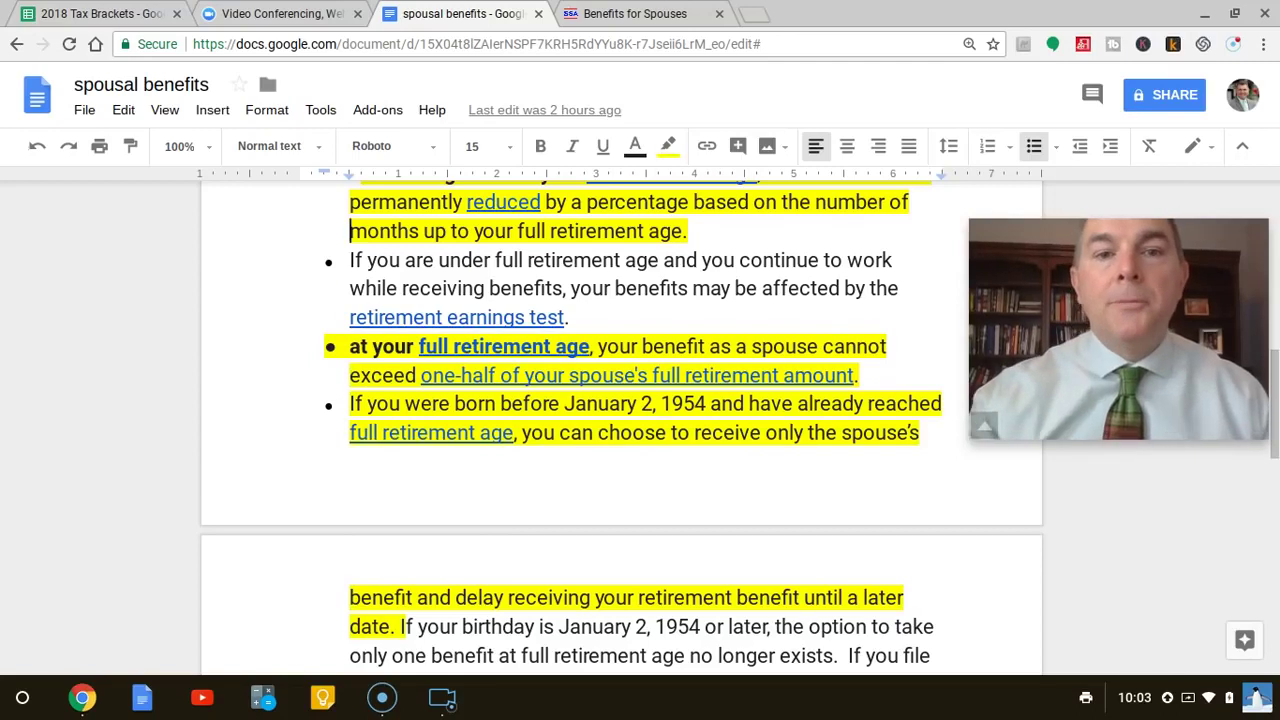
pyautogui.press('Up')
pyautogui.press('Up')
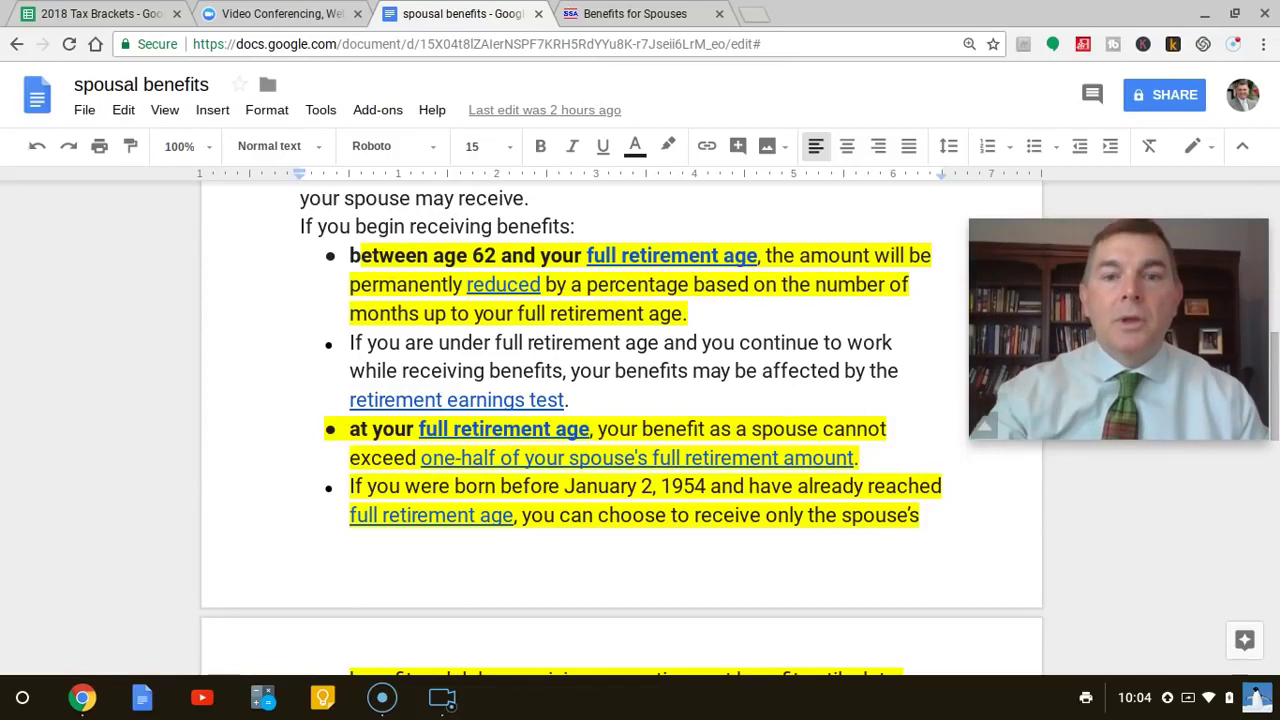
pyautogui.click(349, 255)
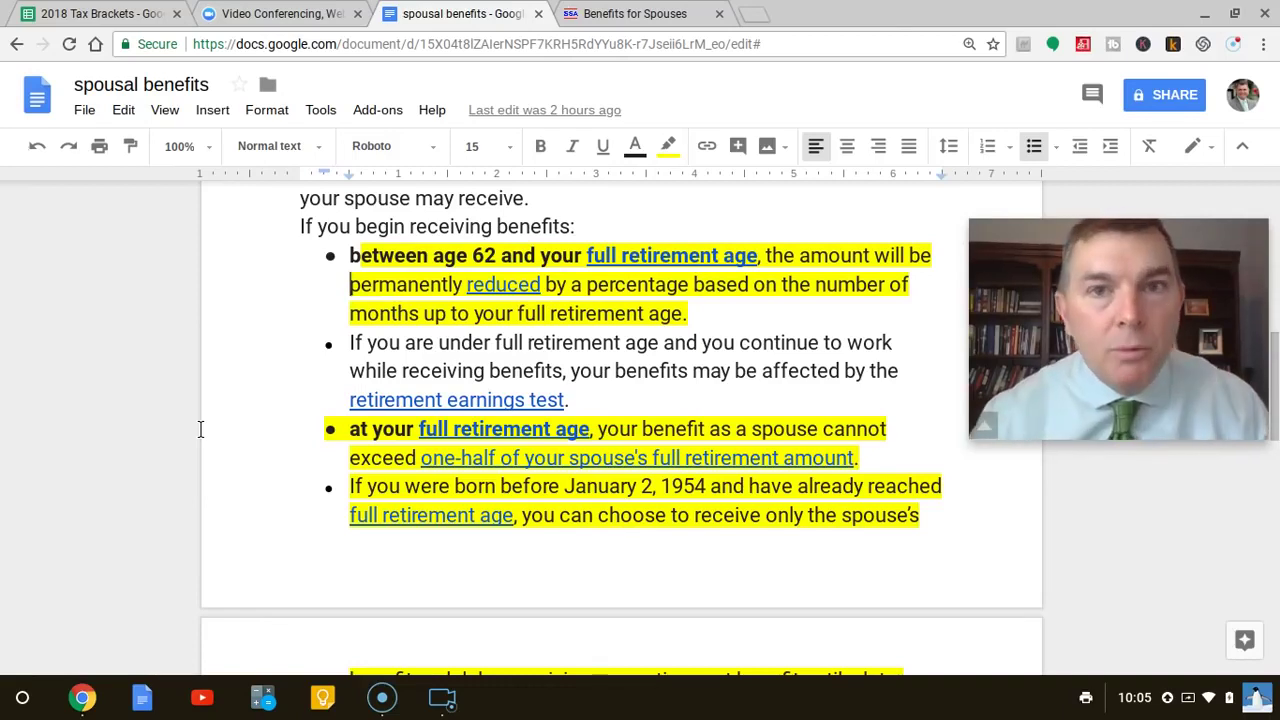
# Move down past the page break to the January 2, 1954 birthday passage
pyautogui.press('Down')
pyautogui.press('Down')
pyautogui.press('Down')
pyautogui.press('Down')
pyautogui.press('Down')
pyautogui.press('Down')
pyautogui.press('Down')
pyautogui.press('Down')
pyautogui.press('Down')
pyautogui.press('Down')
pyautogui.press('Down')
pyautogui.press('Down')
pyautogui.press('Down')
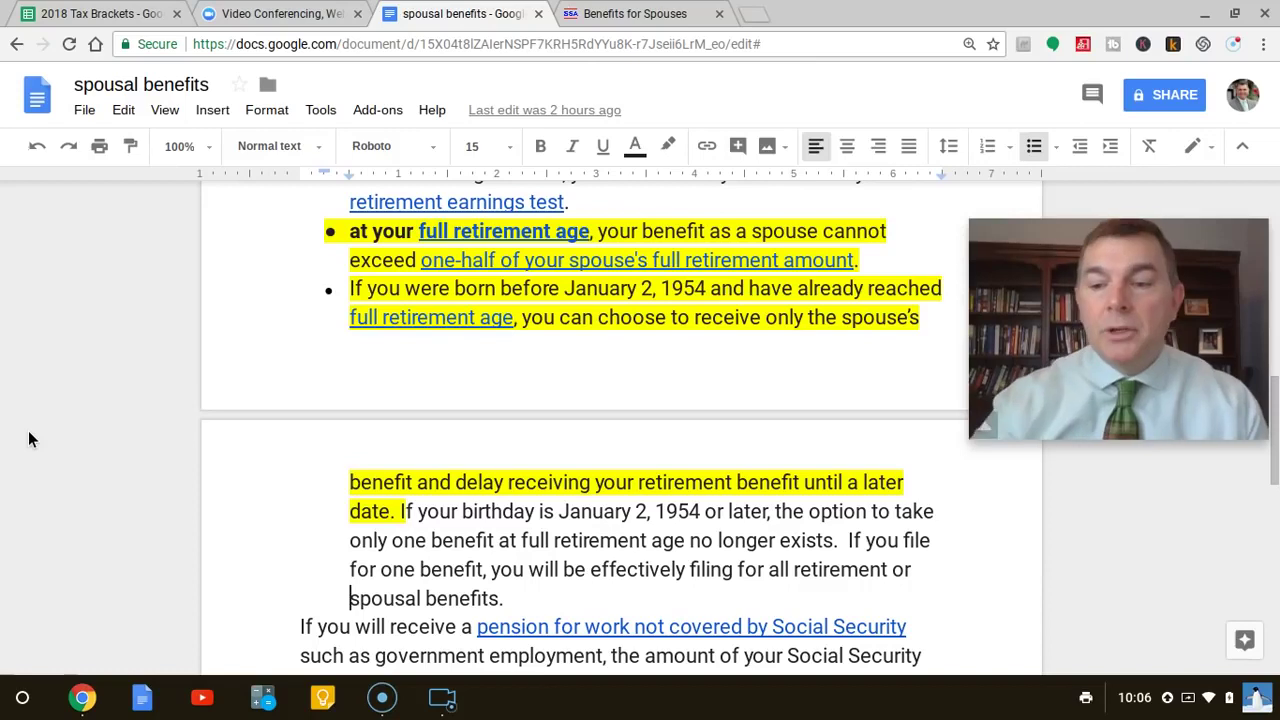
# Review Maximum Family Benefits and the SSA calculator link, then return to the 2018 Tax Brackets spreadsheet
pyautogui.press('Down')
pyautogui.press('Down')
pyautogui.press('Down')
pyautogui.press('Down')
pyautogui.press('Down')
pyautogui.press('Down')
pyautogui.press('Down')
pyautogui.press('Down')
pyautogui.press('Down')
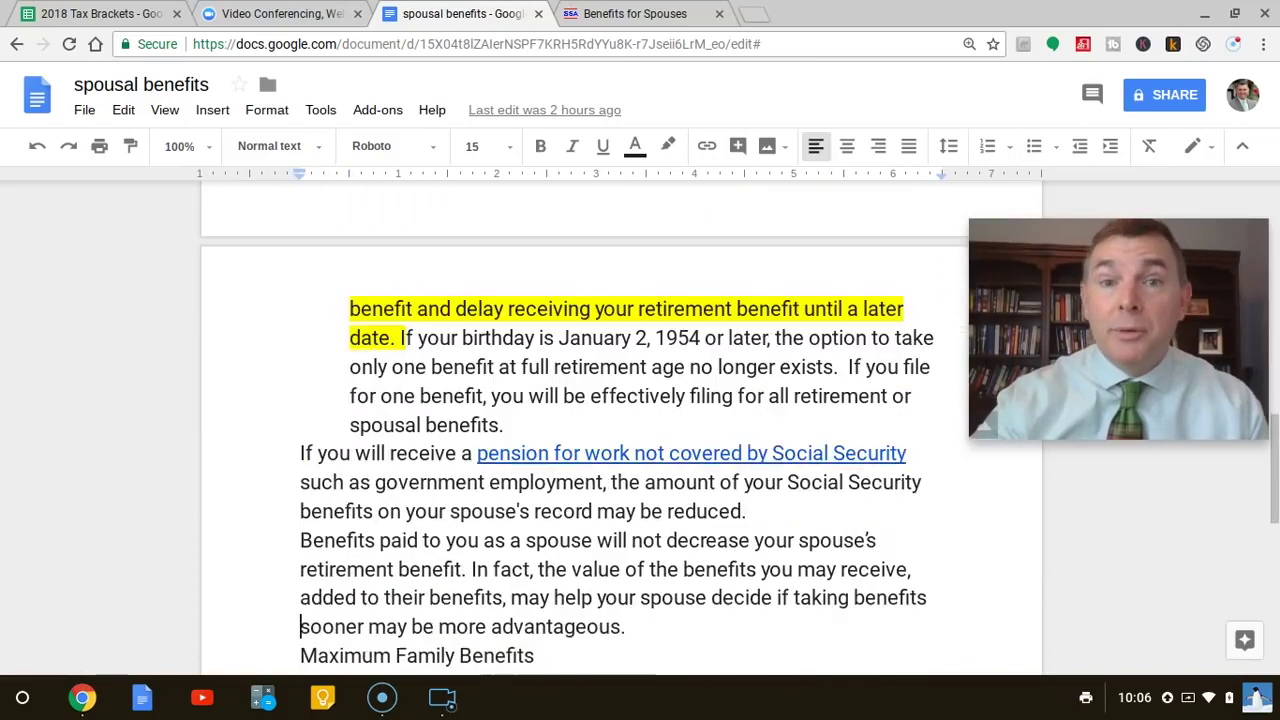
pyautogui.press('Down')
pyautogui.press('Down')
pyautogui.press('Down')
pyautogui.press('Down')
pyautogui.press('Down')
pyautogui.press('Down')
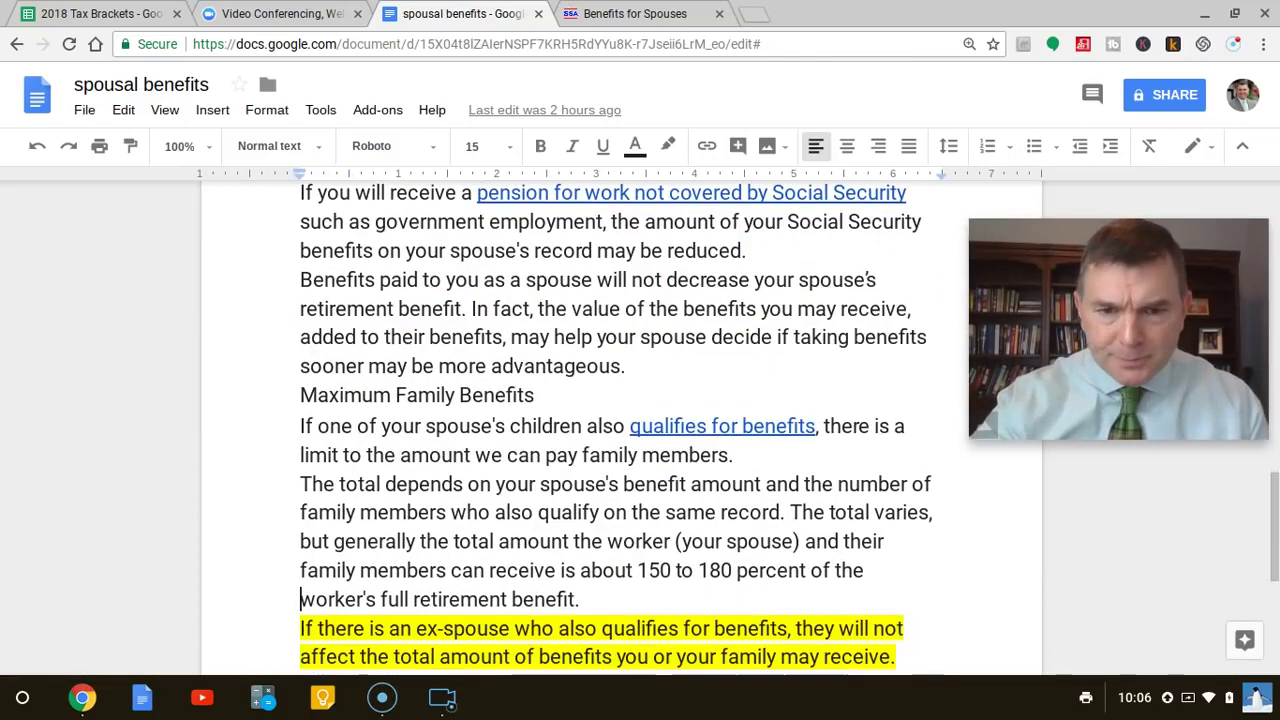
pyautogui.press('Down')
pyautogui.press('Down')
pyautogui.press('Down')
pyautogui.press('Down')
pyautogui.press('Down')
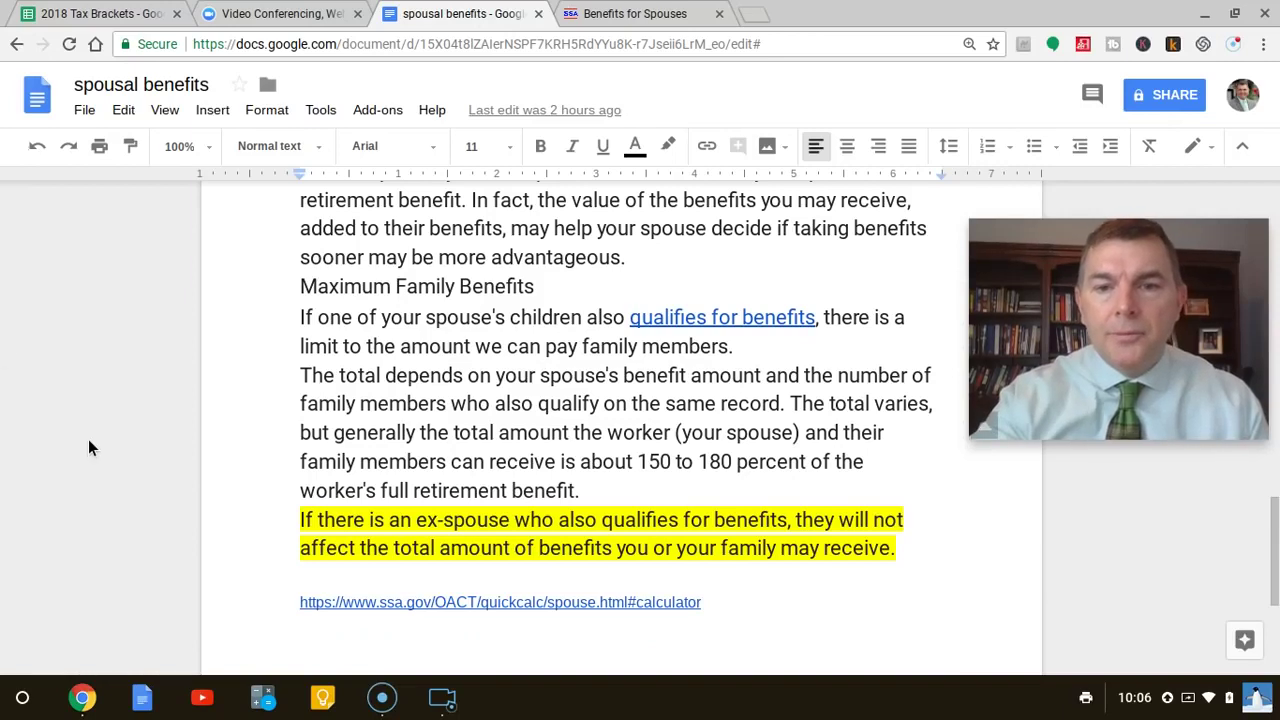
pyautogui.press('Up')
pyautogui.press('Up')
pyautogui.press('Up')
pyautogui.press('Up')
pyautogui.press('Up')
pyautogui.press('Up')
pyautogui.press('Up')
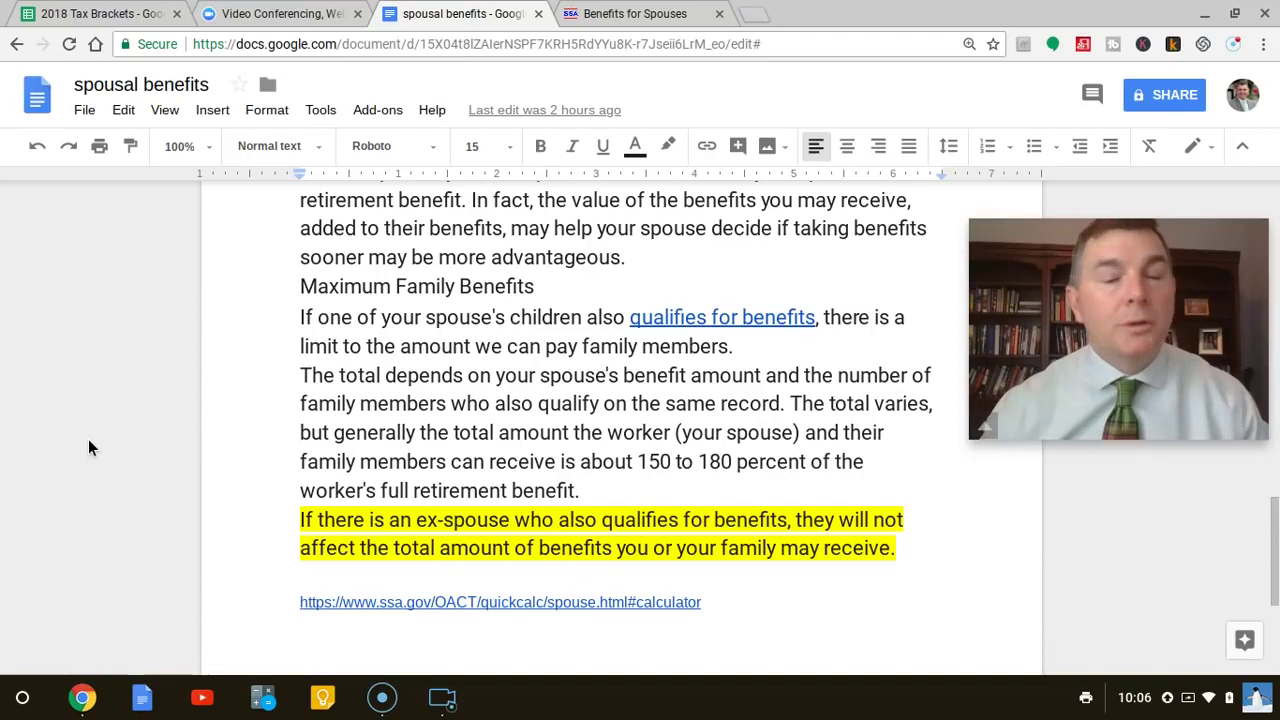
pyautogui.press('Down')
pyautogui.press('Down')
pyautogui.press('Down')
pyautogui.press('Down')
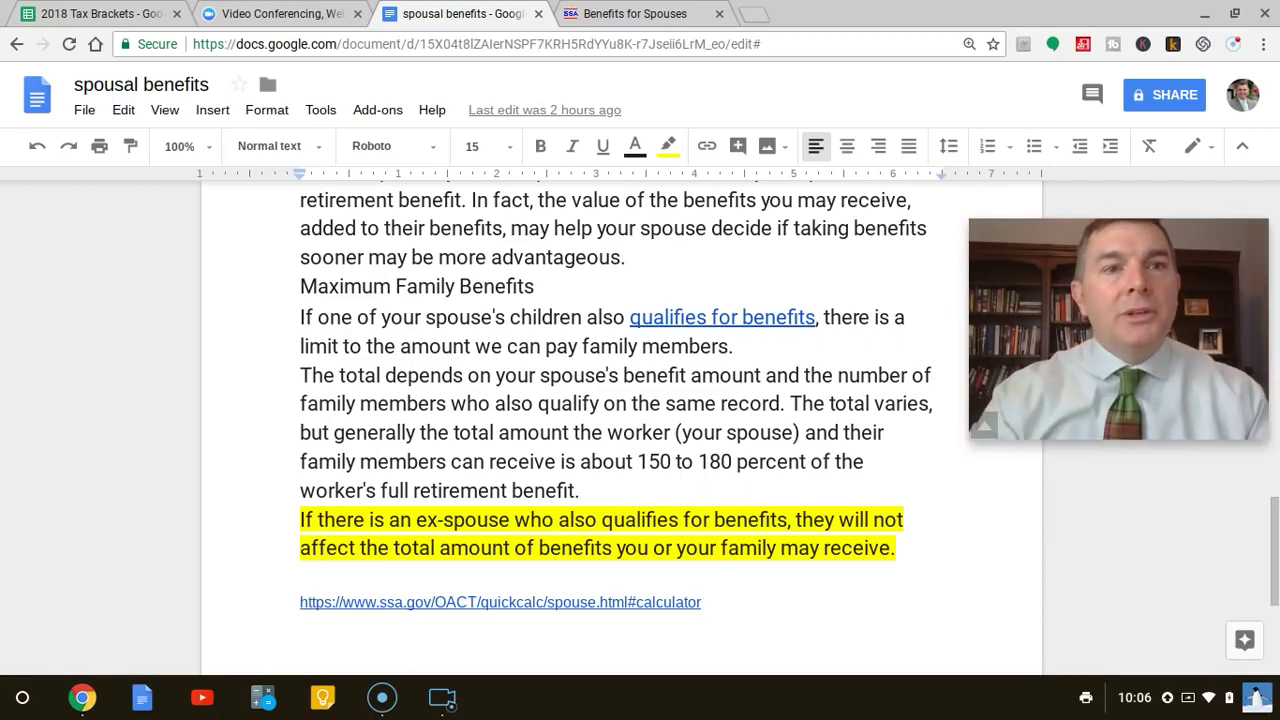
pyautogui.click(60, 14)
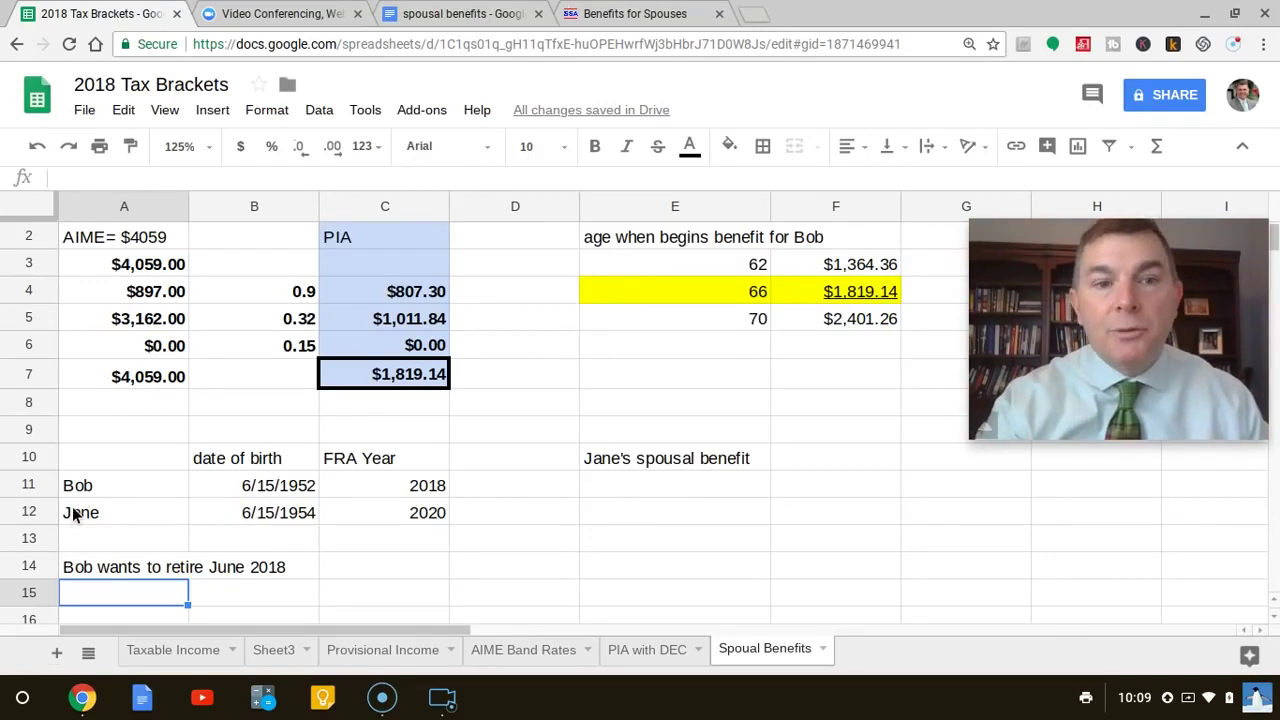
pyautogui.click(643, 488)
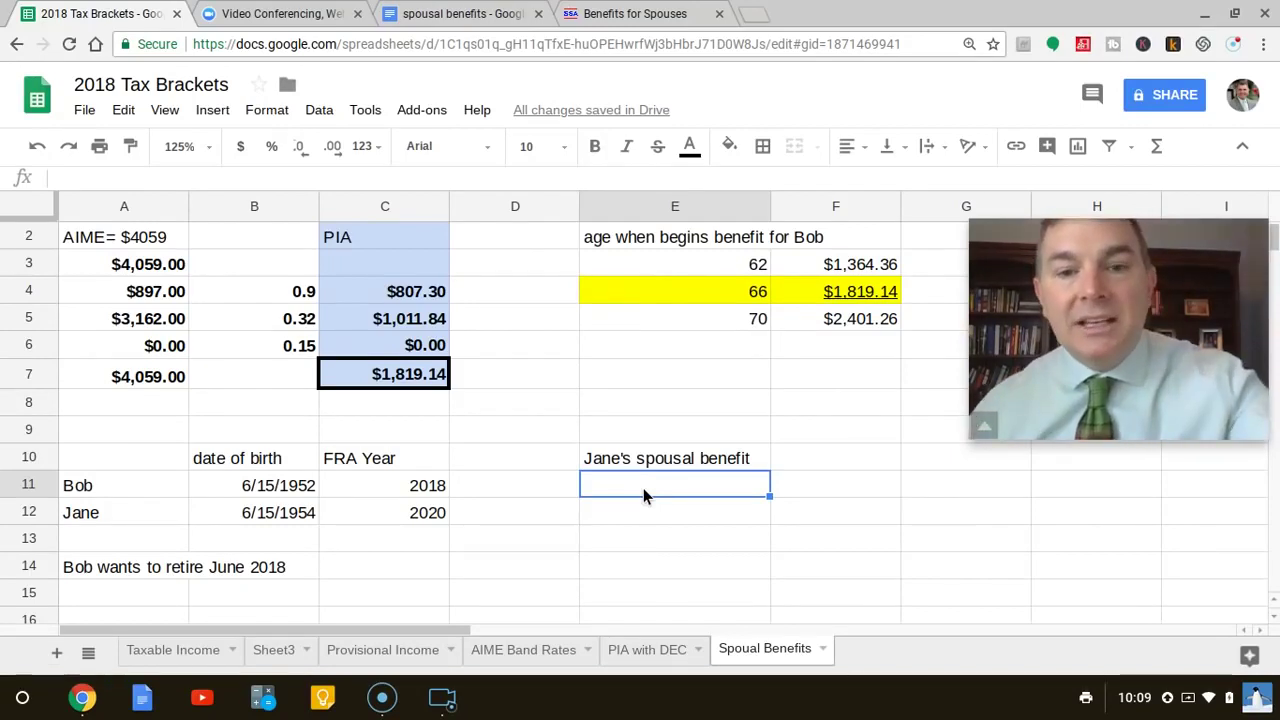
pyautogui.write('66')
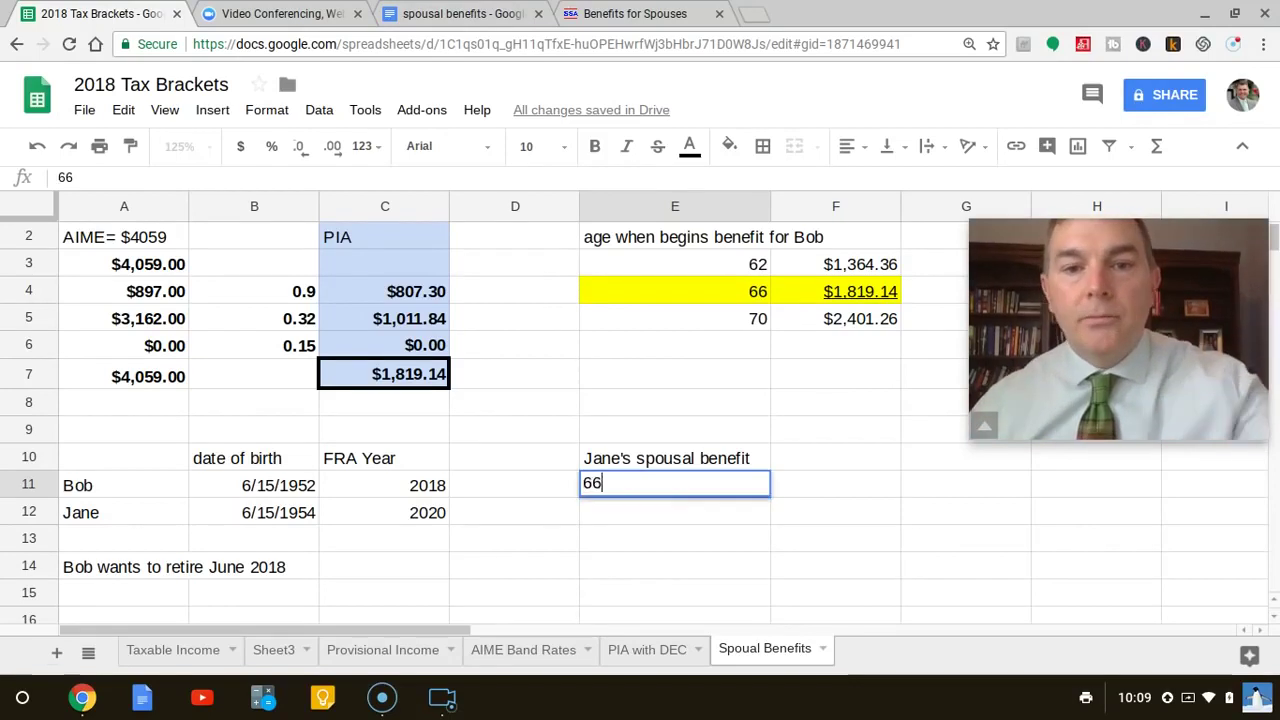
pyautogui.click(820, 489)
pyautogui.click(820, 489)
pyautogui.write('=')
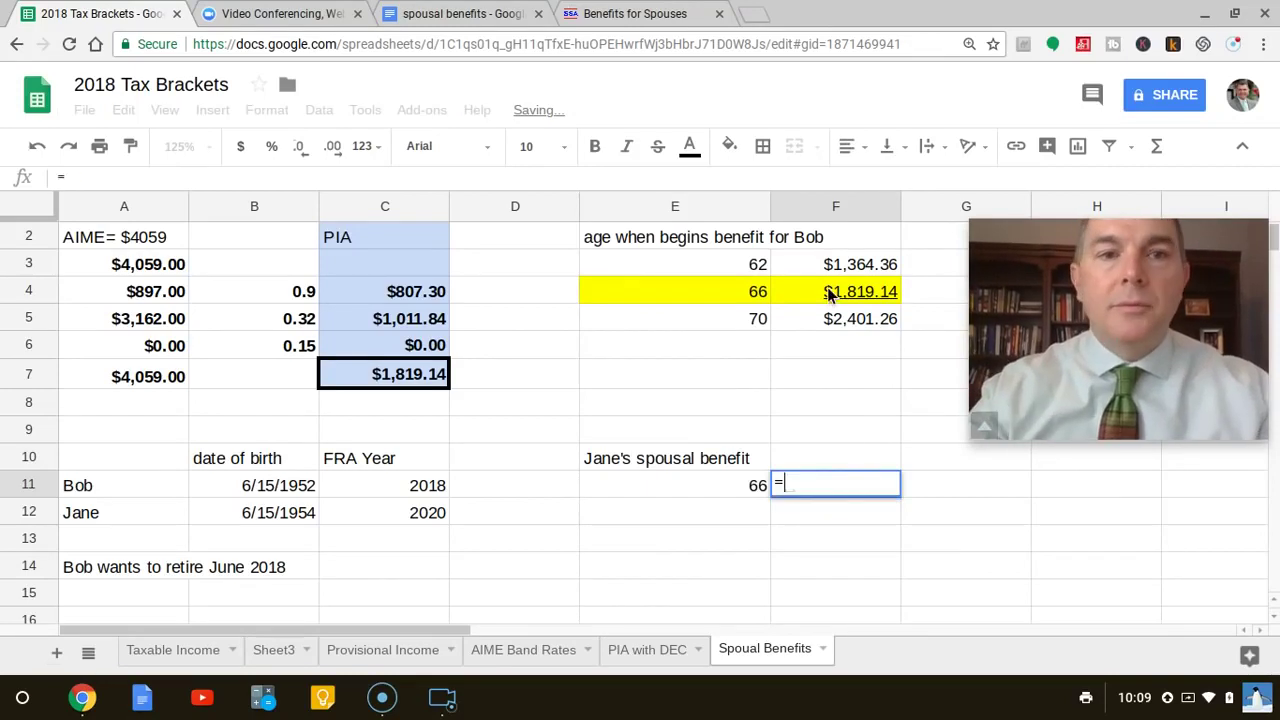
pyautogui.click(828, 291)
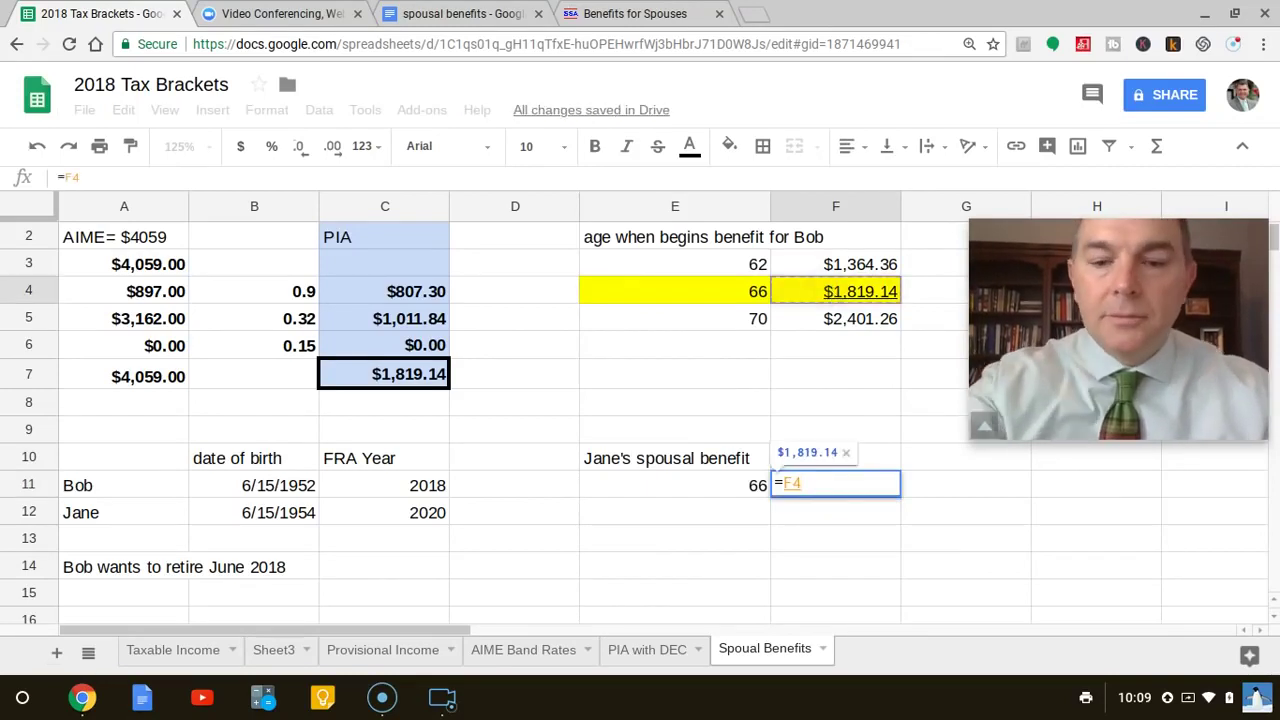
pyautogui.write('*.5')
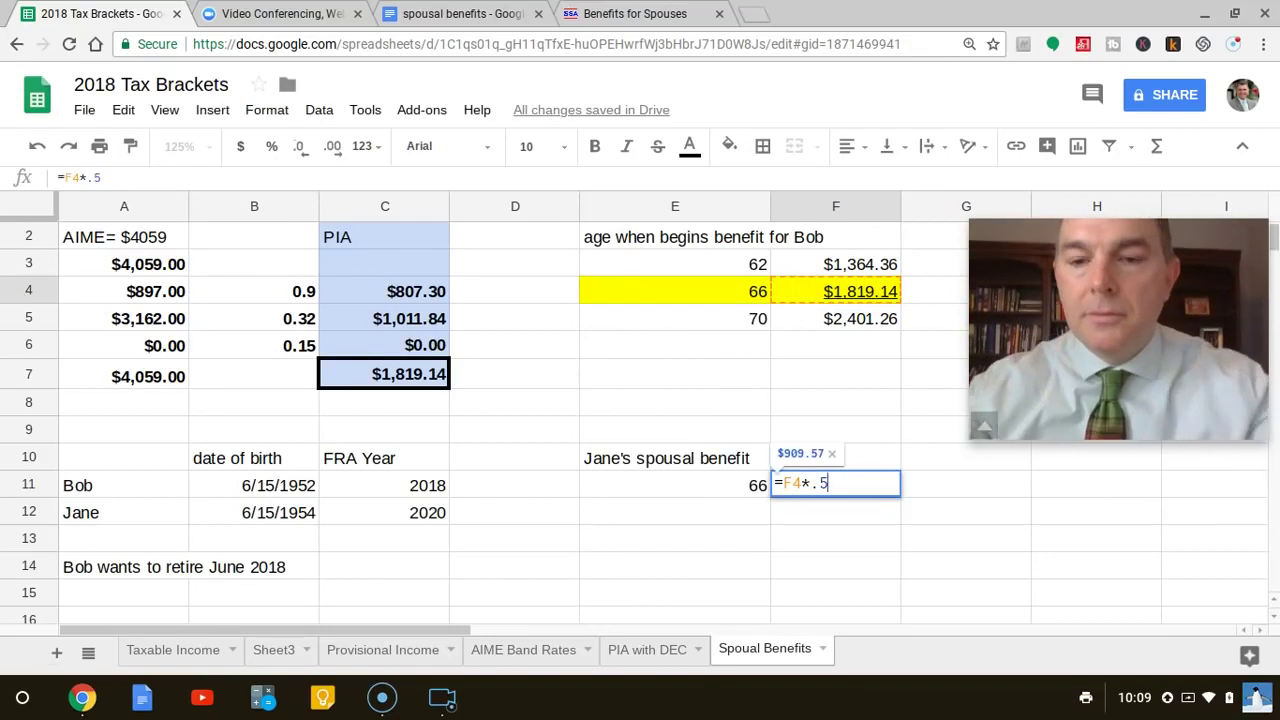
pyautogui.press('Return')
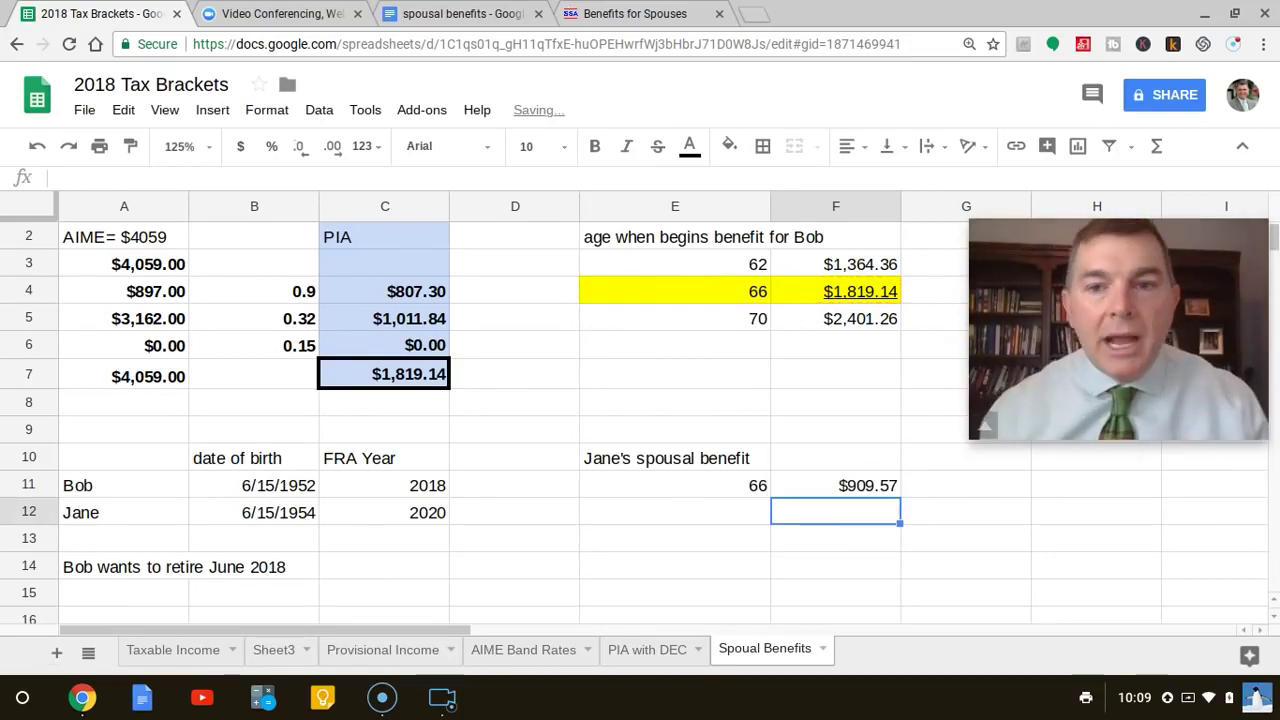
pyautogui.click(708, 482)
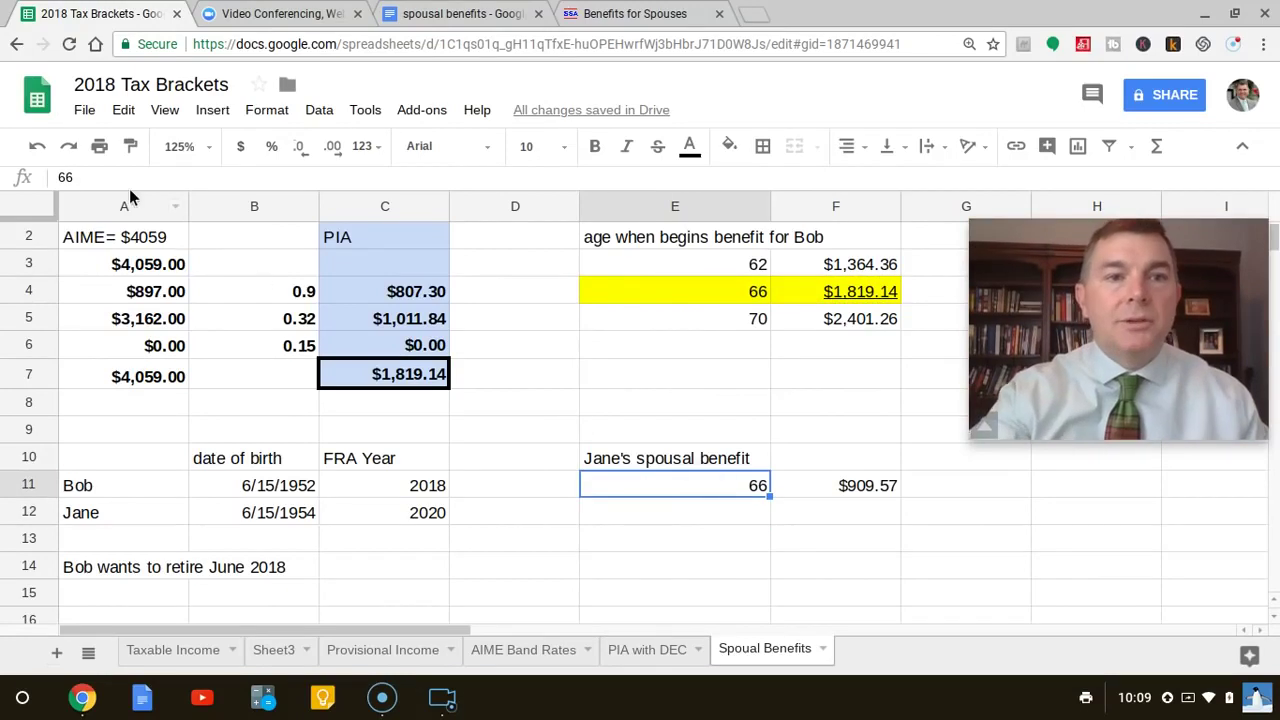
# Replace 66 in E11 with the label 'Janes FRA'
pyautogui.click(54, 172)
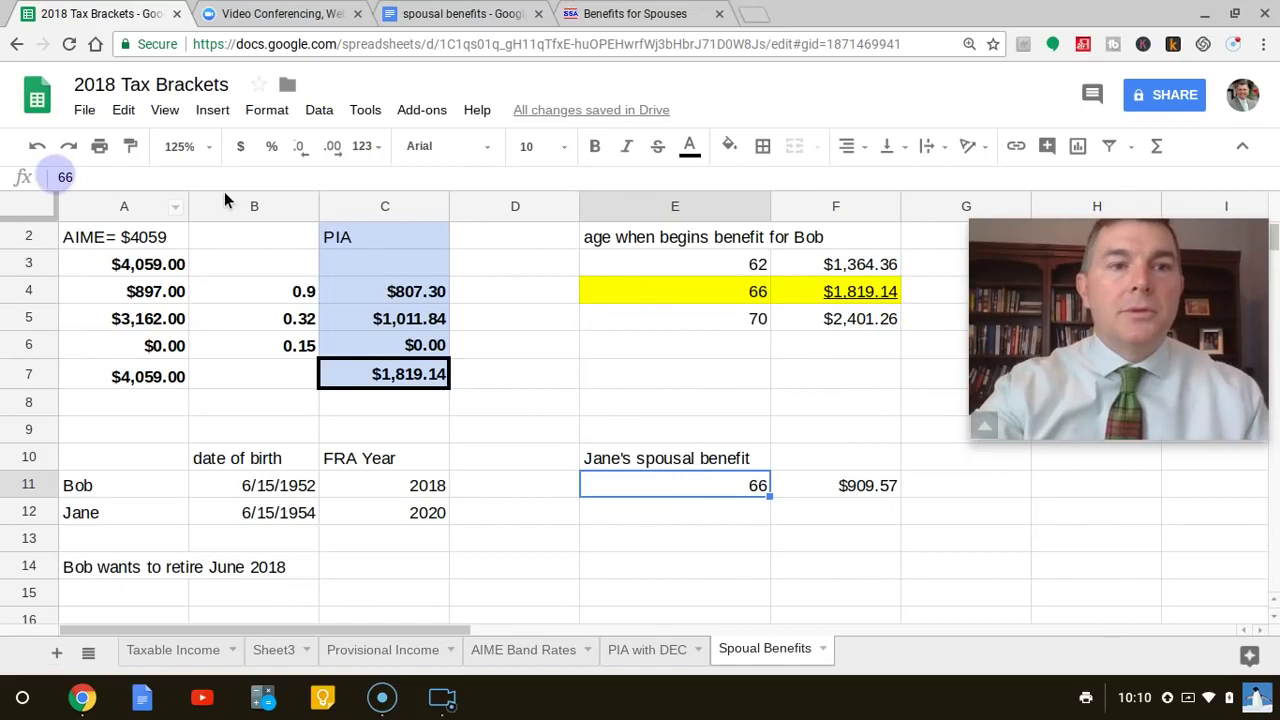
pyautogui.click(113, 172)
pyautogui.press('BackSpace')
pyautogui.press('BackSpace')
pyautogui.write('James')
pyautogui.press('BackSpace')
pyautogui.press('BackSpace')
pyautogui.press('BackSpace')
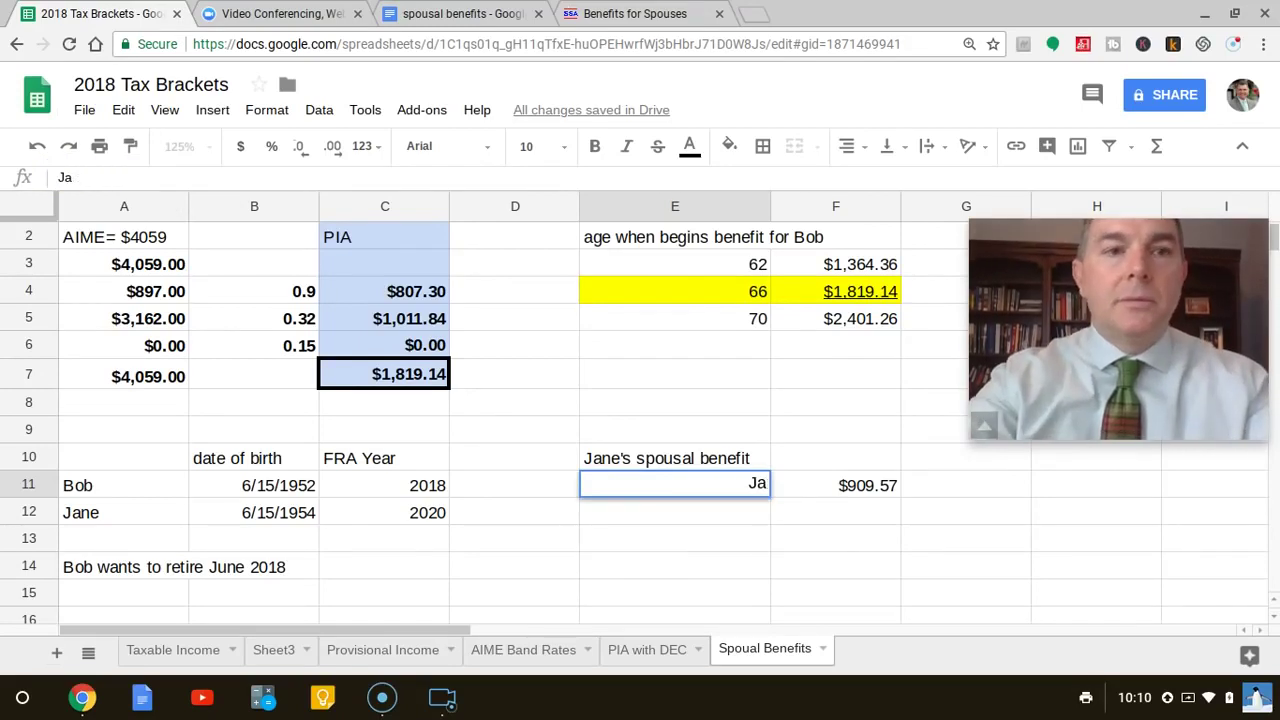
pyautogui.write('nes FU')
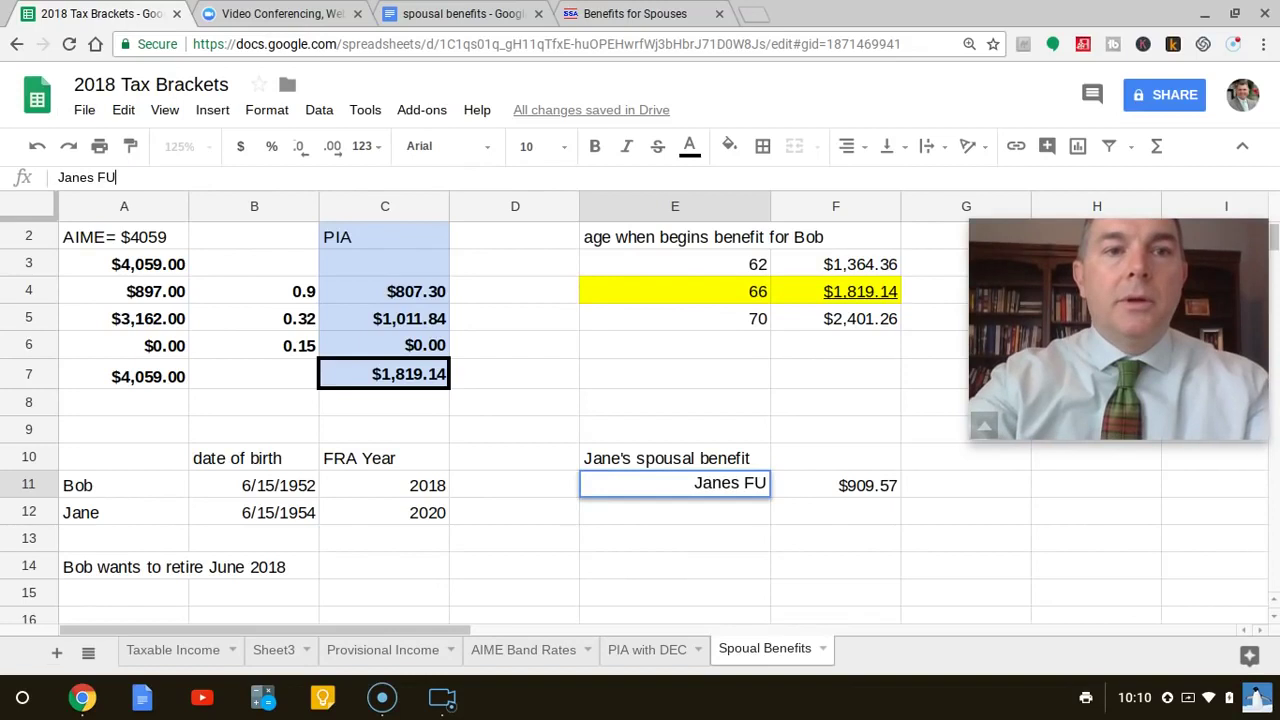
pyautogui.press('BackSpace')
pyautogui.press('BackSpace')
pyautogui.write('FRA')
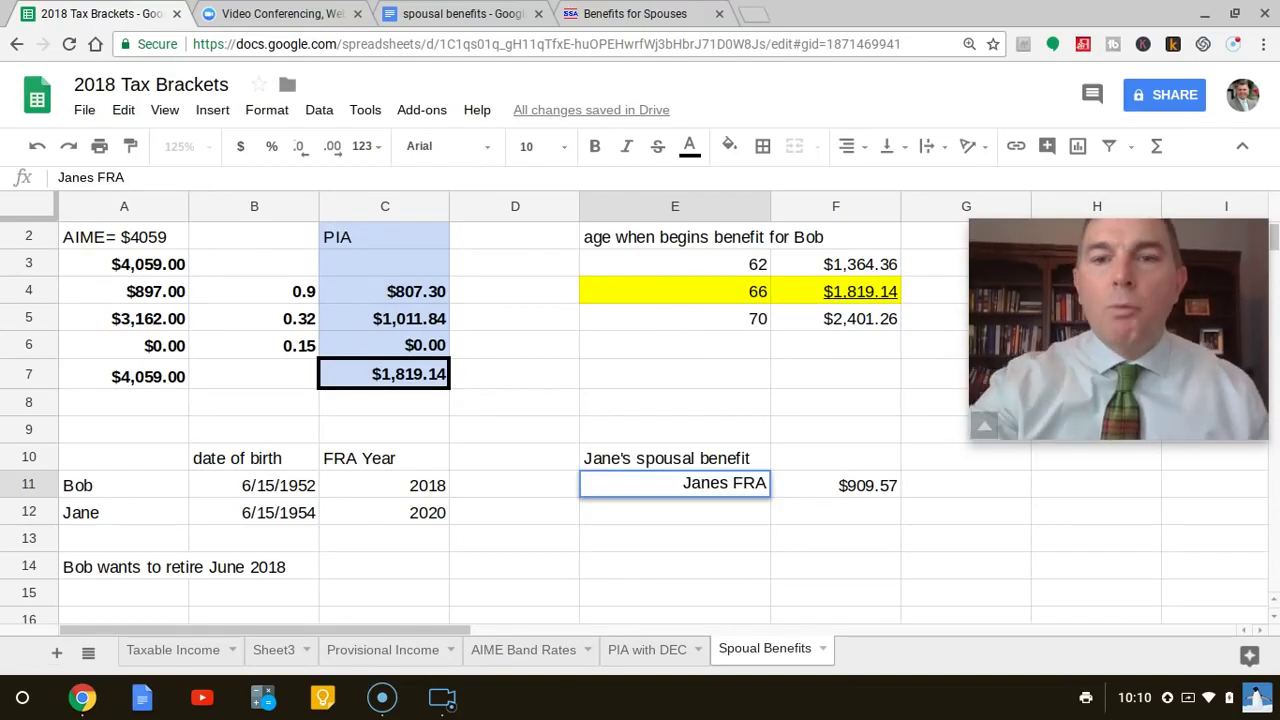
pyautogui.press('Return')
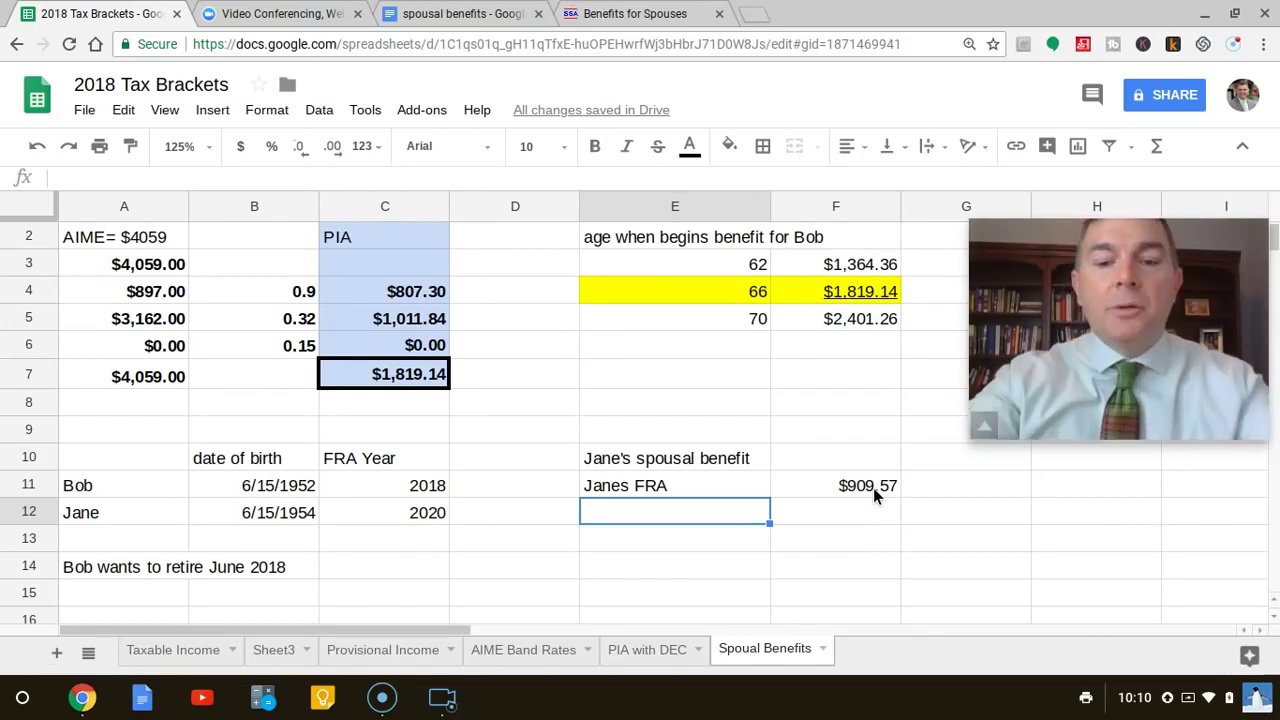
# Add the label 'Jane File at 64' in E12
pyautogui.write('Jane File at 64')
pyautogui.press('Tab')
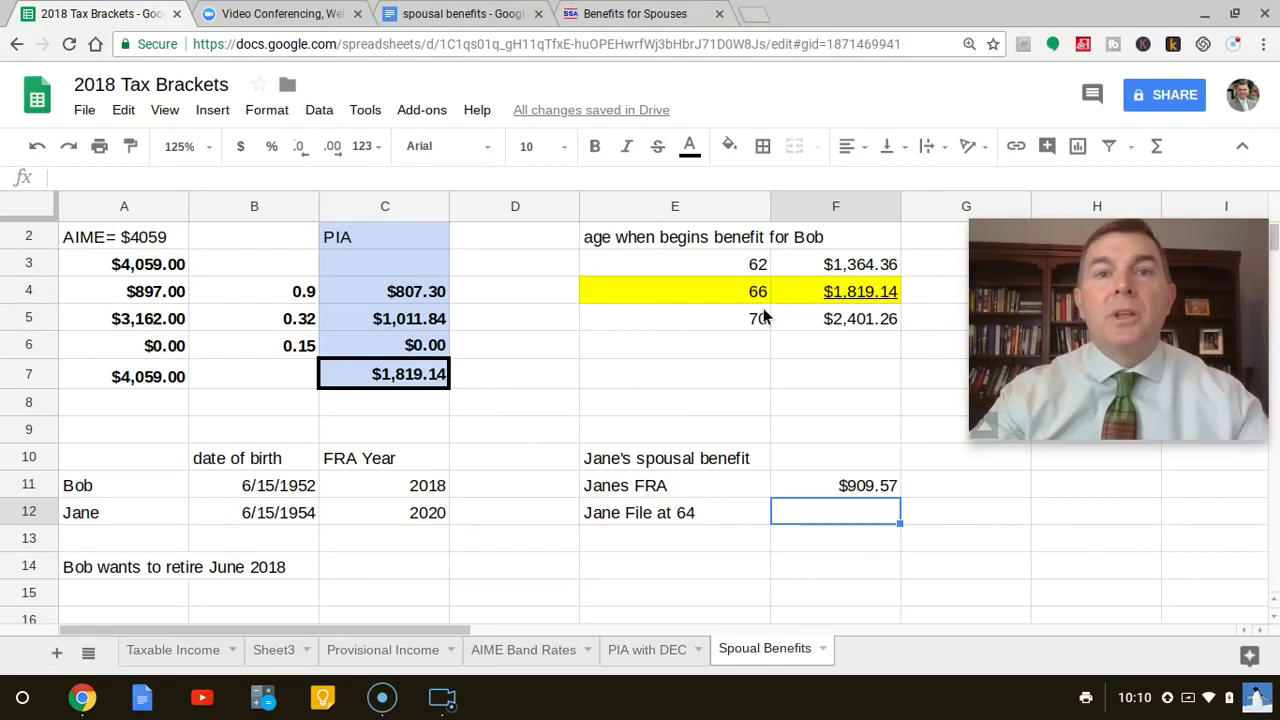
# Enter the birth date 06/15/1954 in the SSA spouse calculator's early-retirement section
pyautogui.click(622, 13)
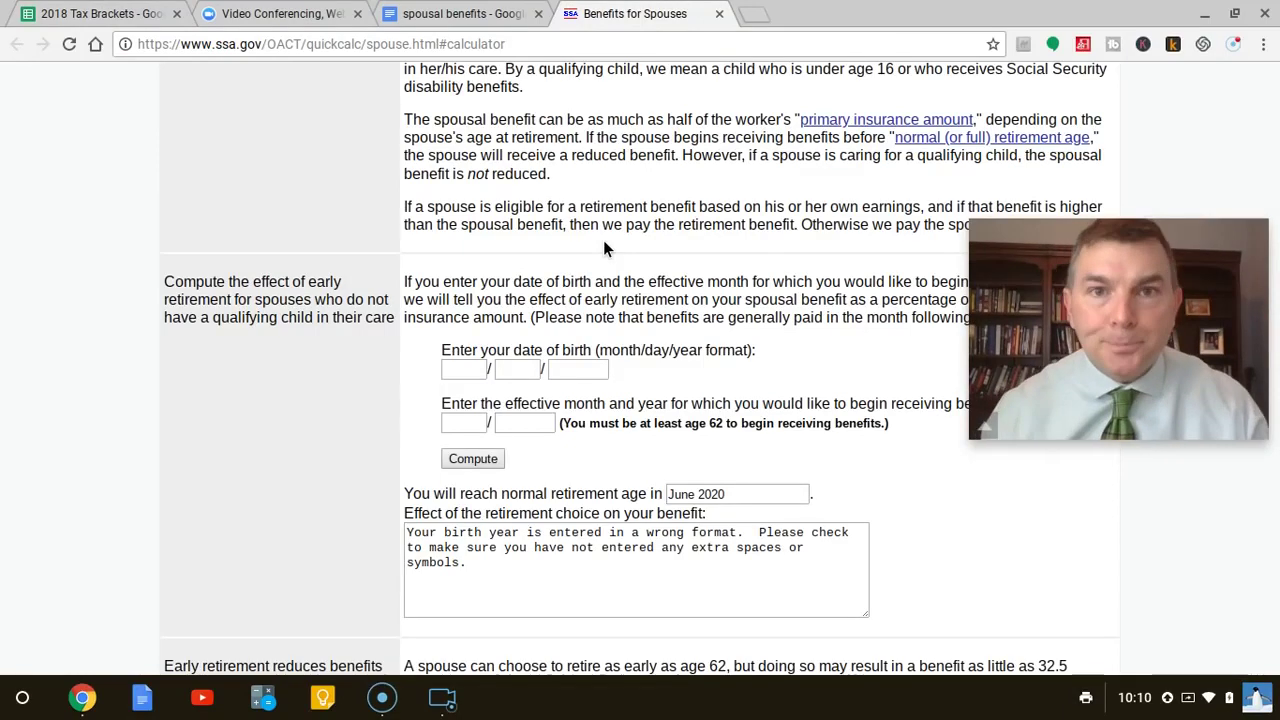
pyautogui.click(460, 367)
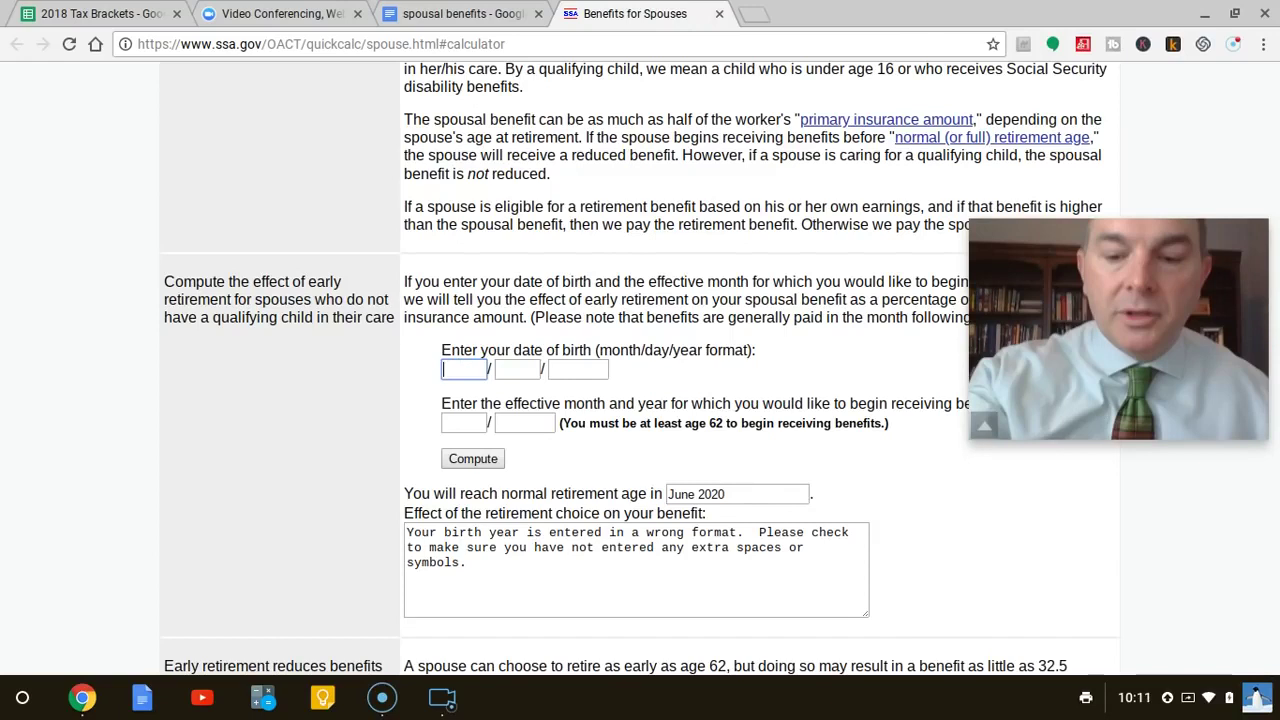
pyautogui.write('06')
pyautogui.press('Tab')
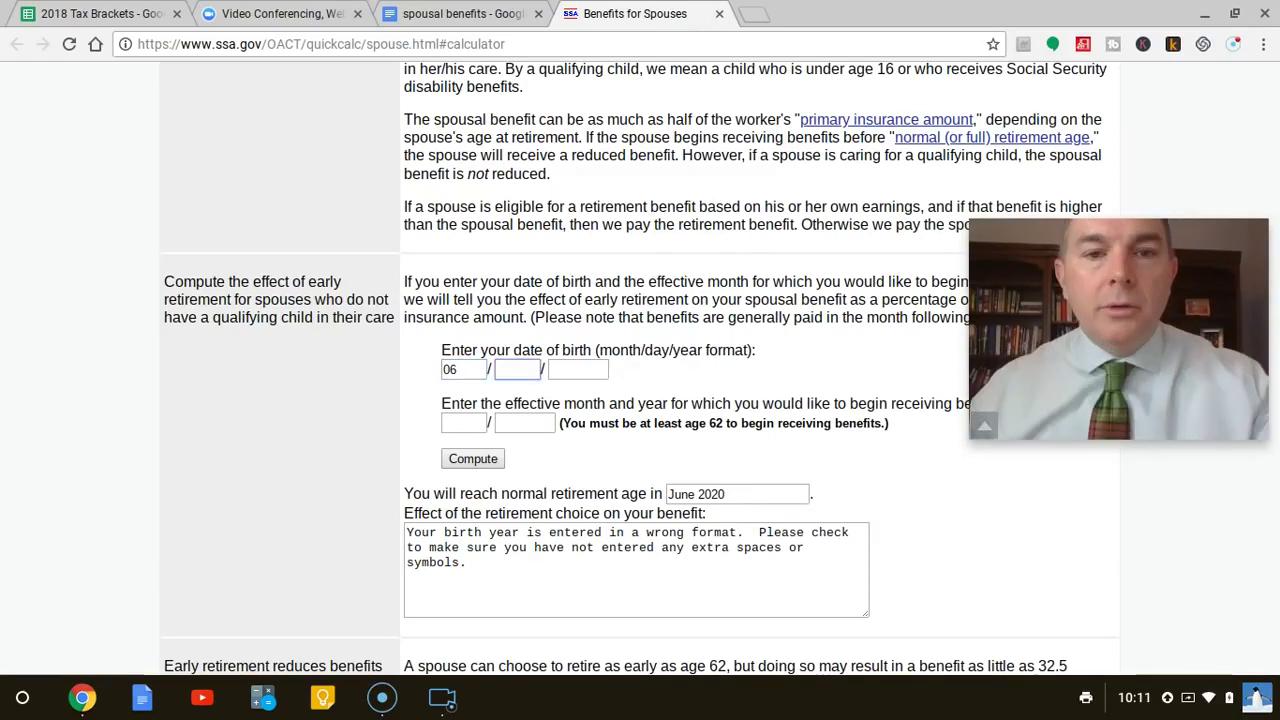
pyautogui.press('Tab')
pyautogui.write('15')
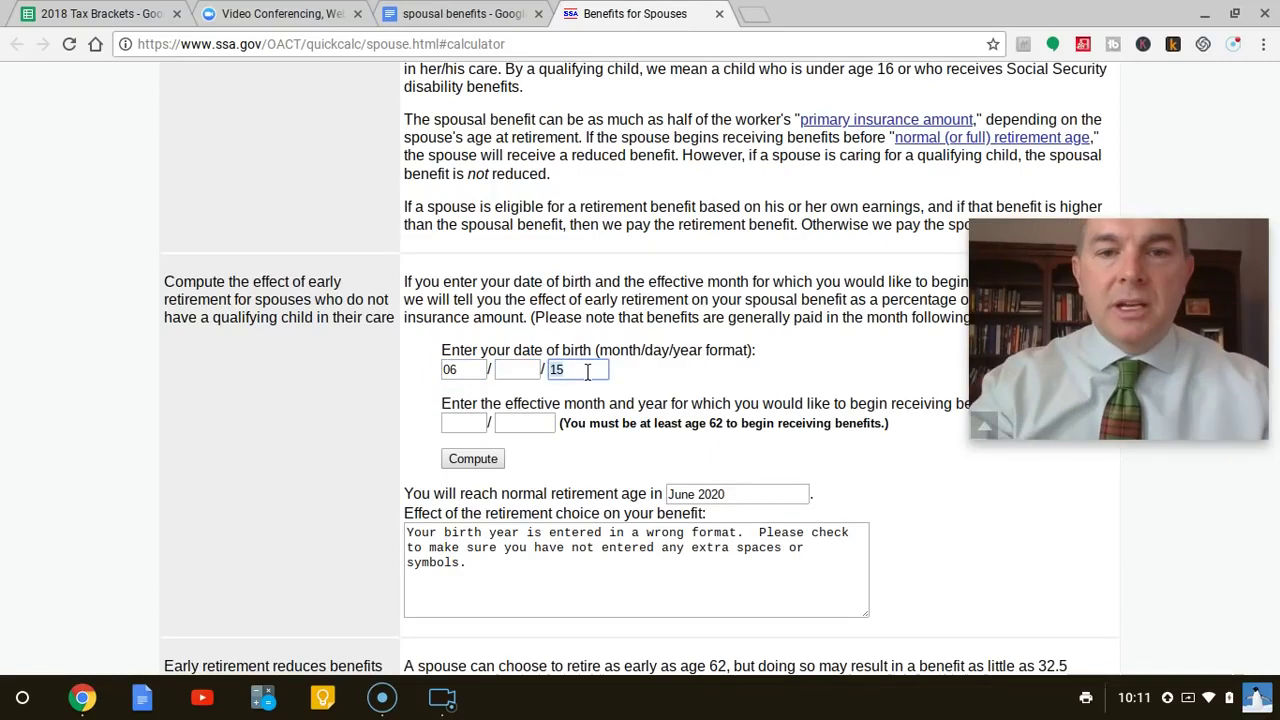
pyautogui.press('BackSpace')
pyautogui.press('BackSpace')
pyautogui.hotkey('shift', 'Tab')
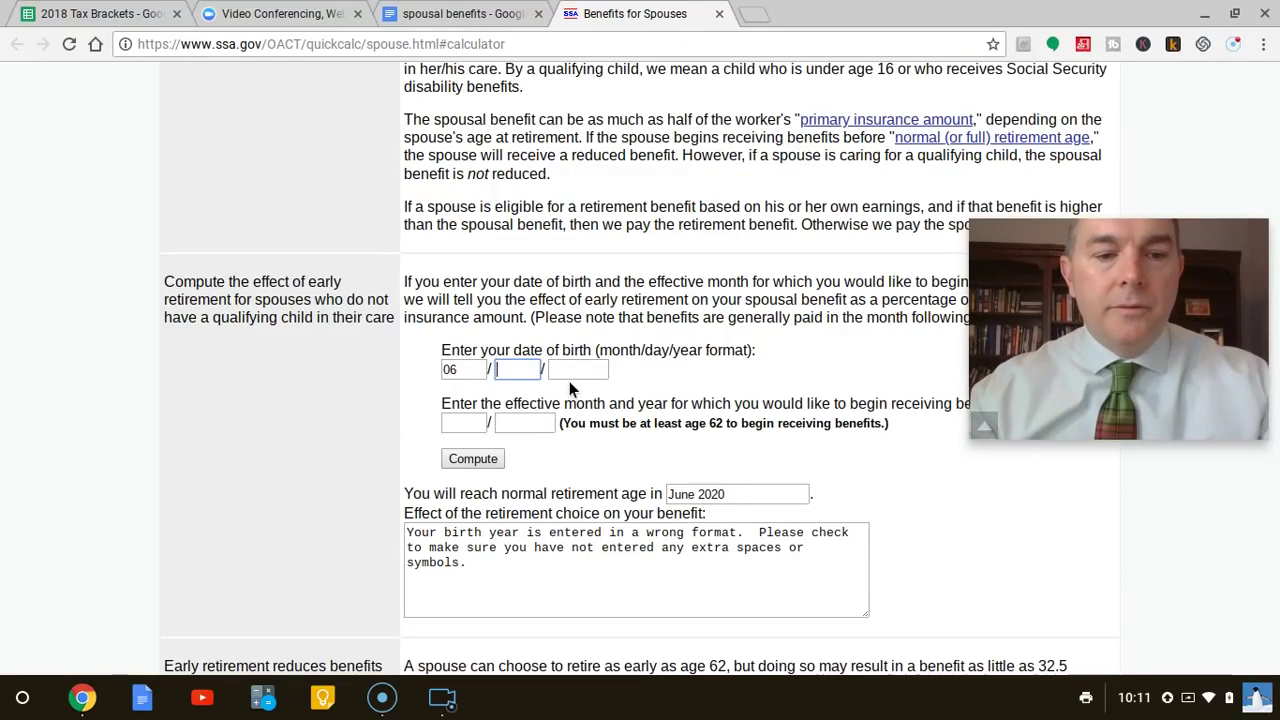
pyautogui.write('15')
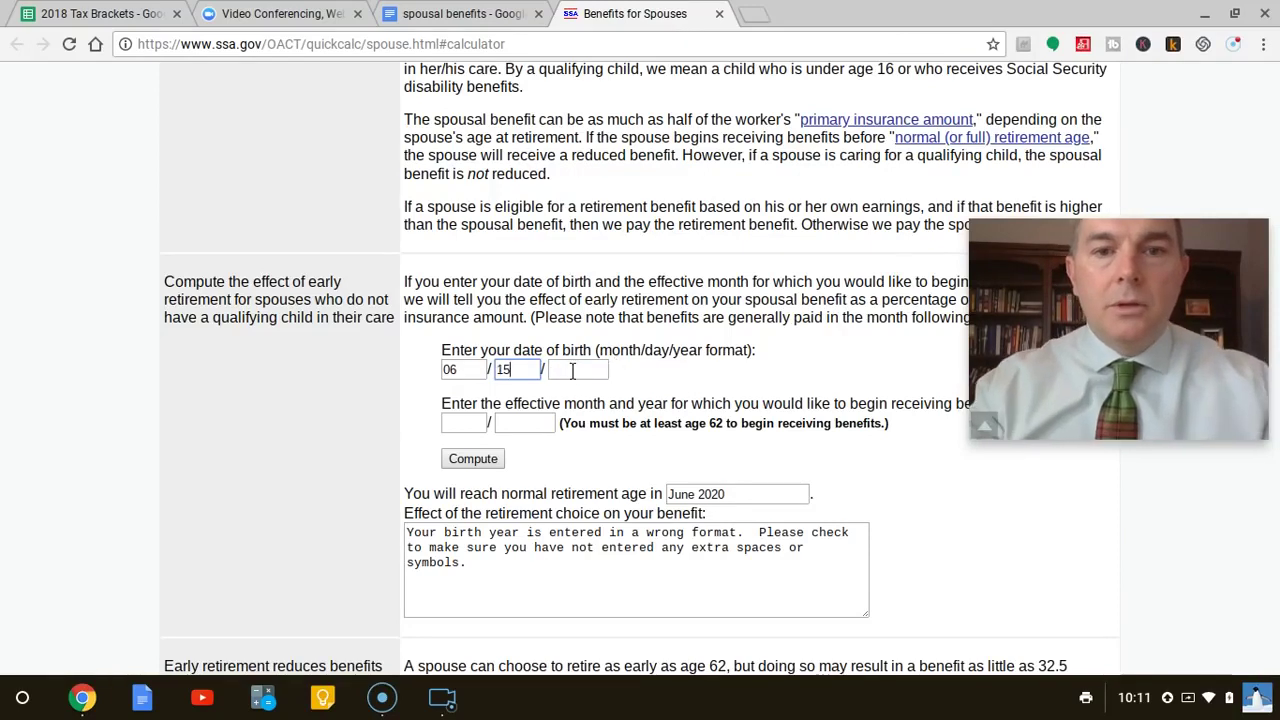
pyautogui.click(572, 370)
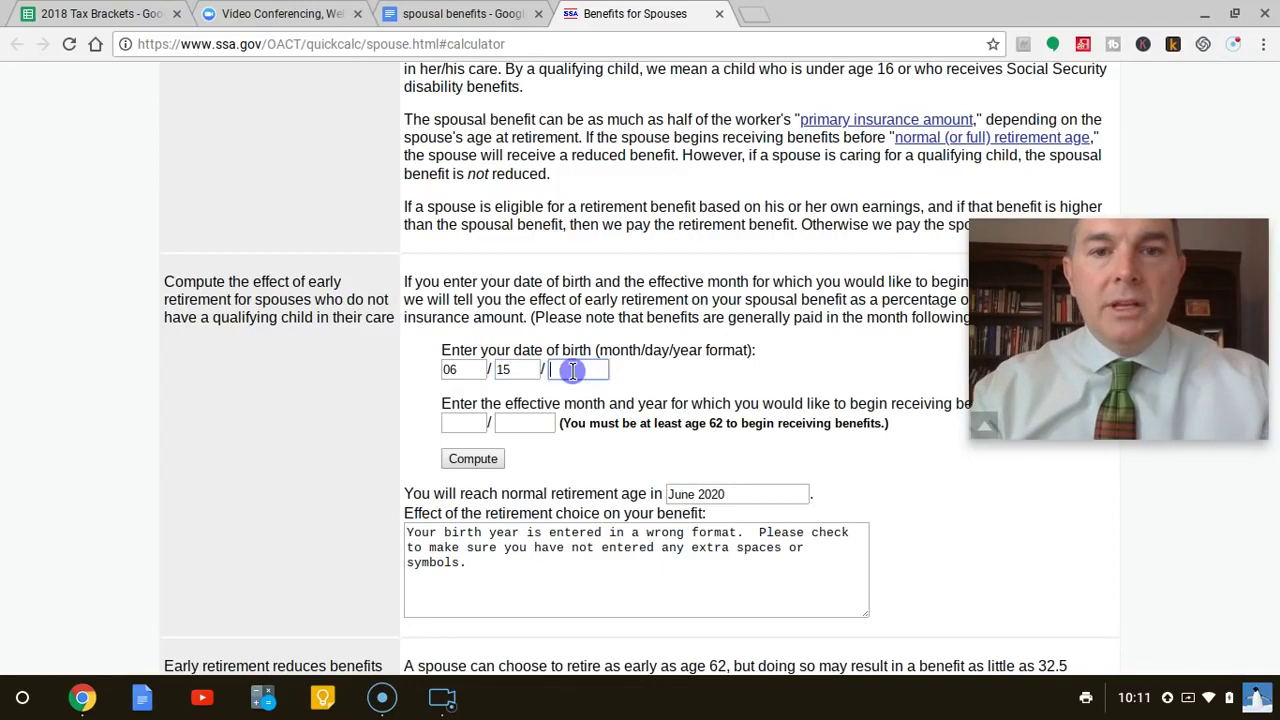
pyautogui.write('1954')
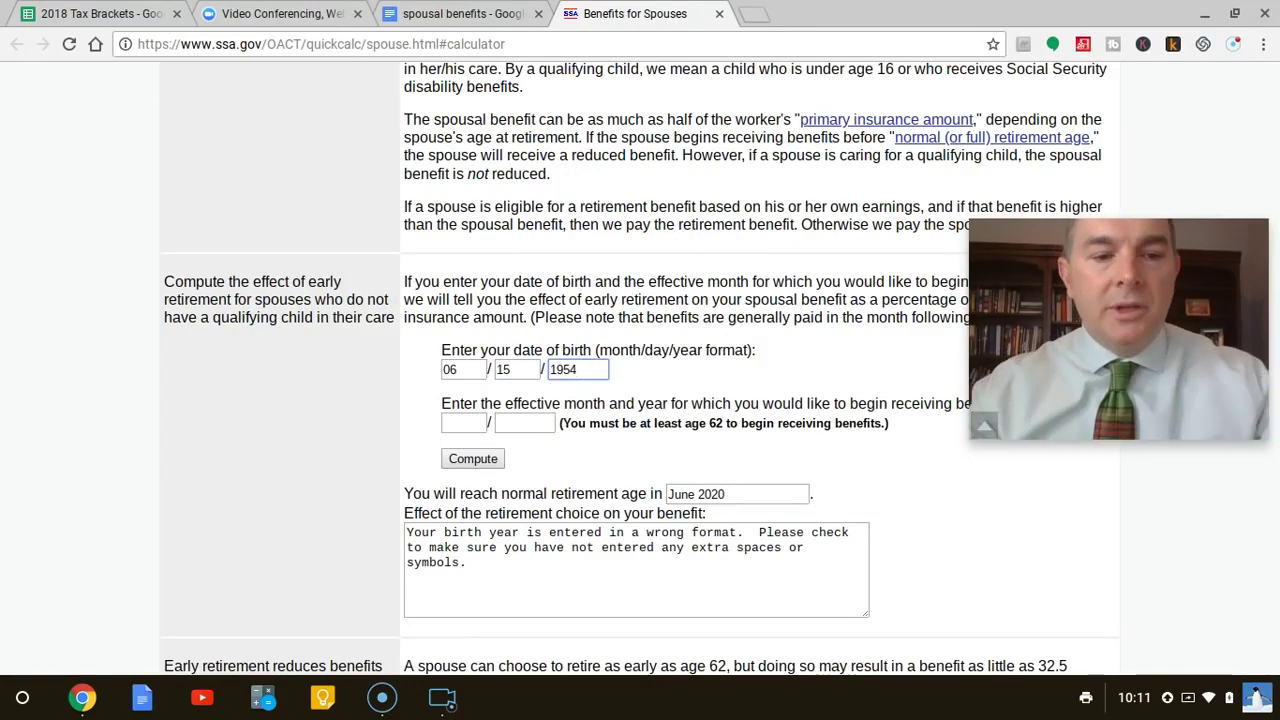
# Set the benefit start date to 06/1954 and compute
pyautogui.click(463, 423)
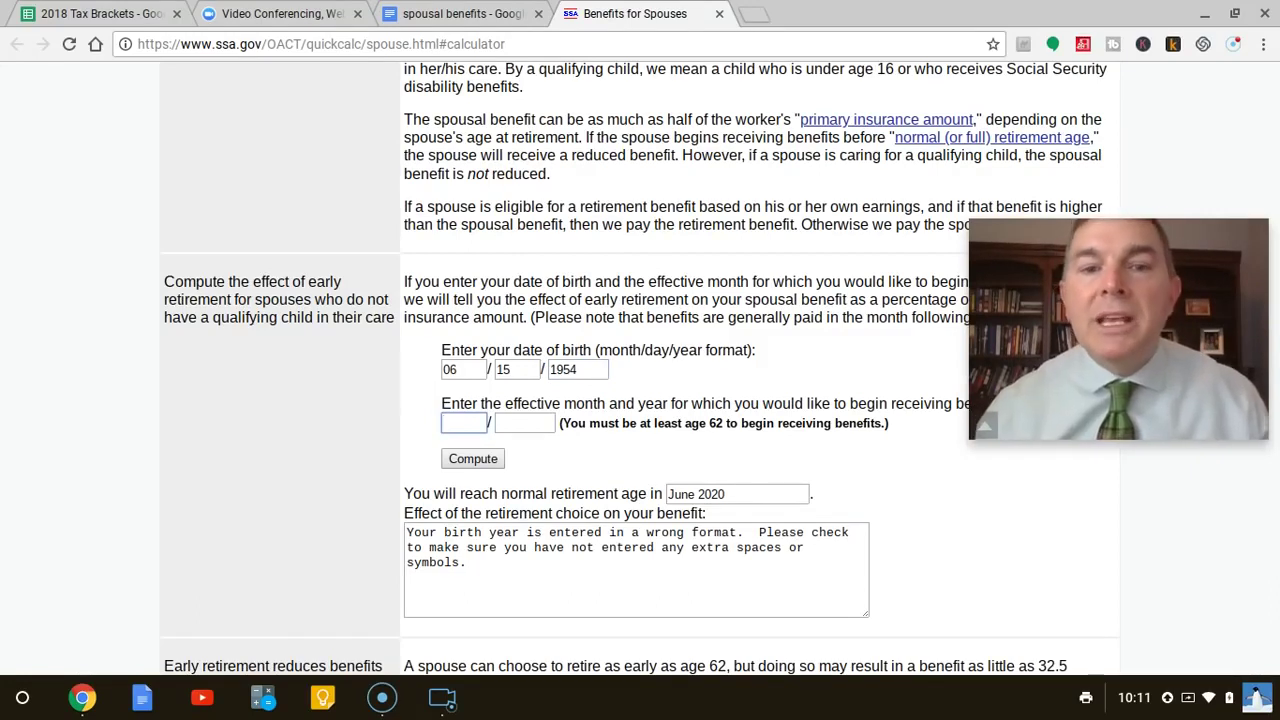
pyautogui.write('06')
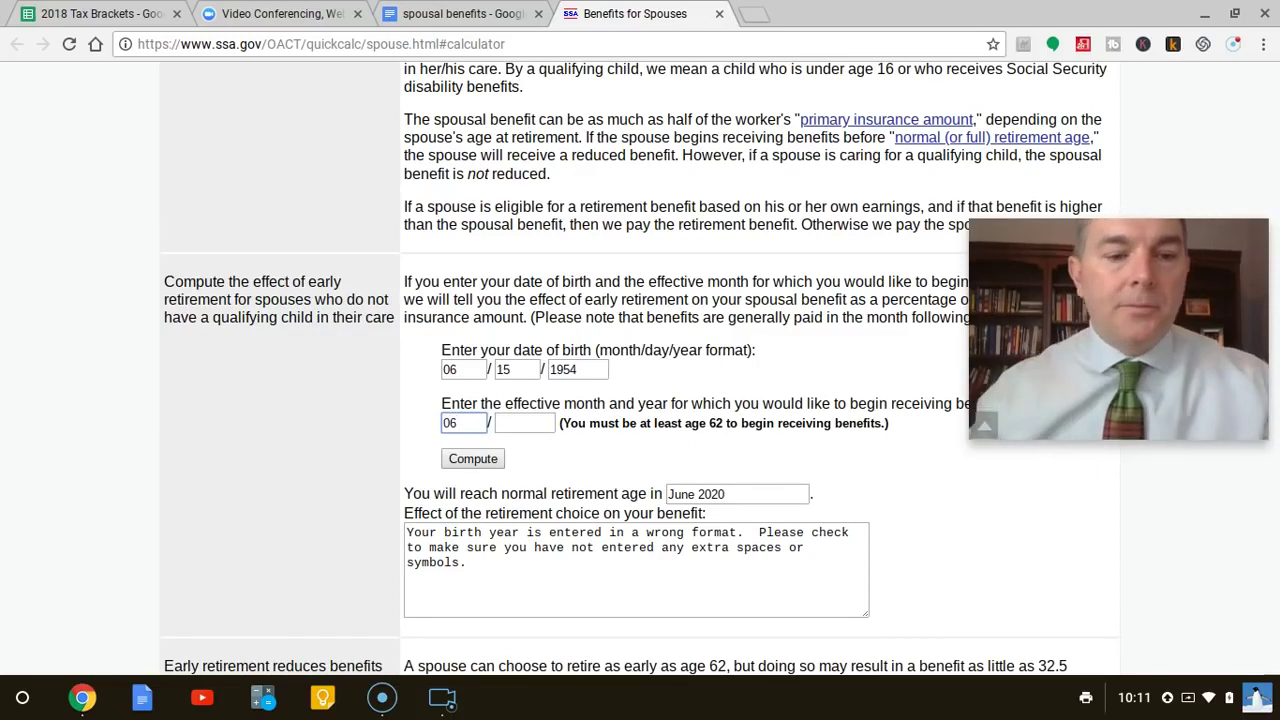
pyautogui.press('Tab')
pyautogui.write('1')
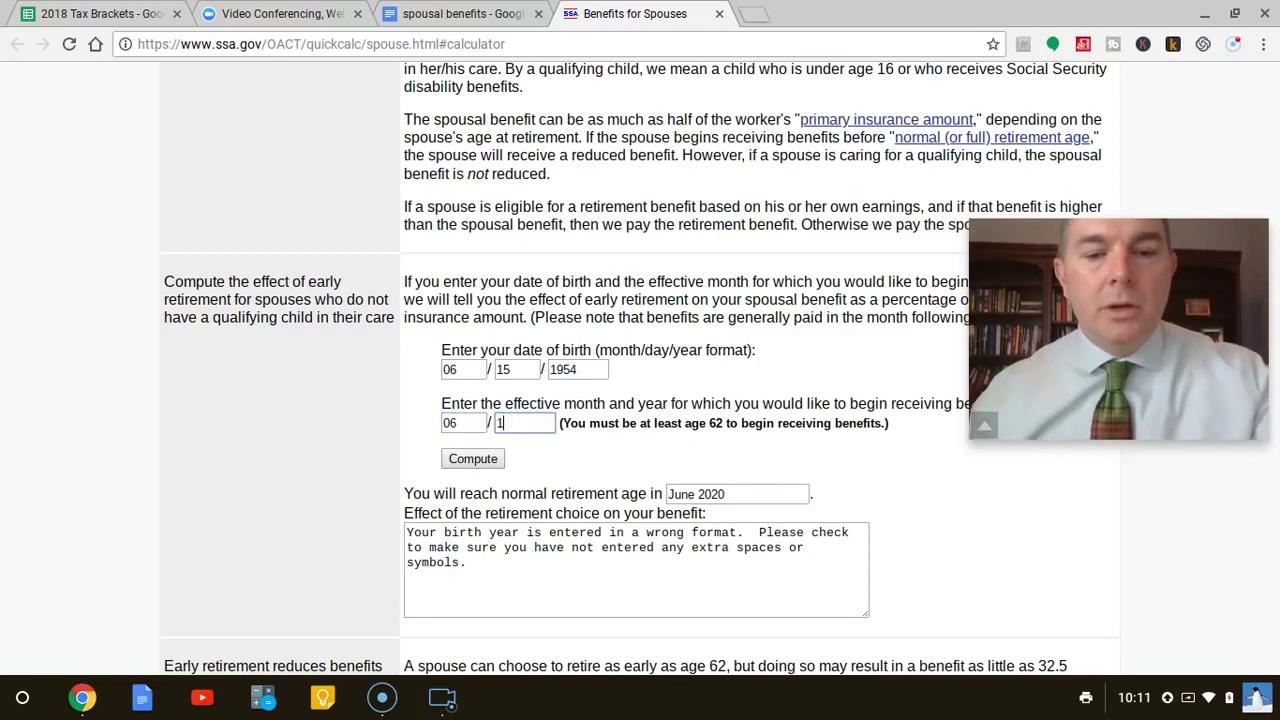
pyautogui.write('954')
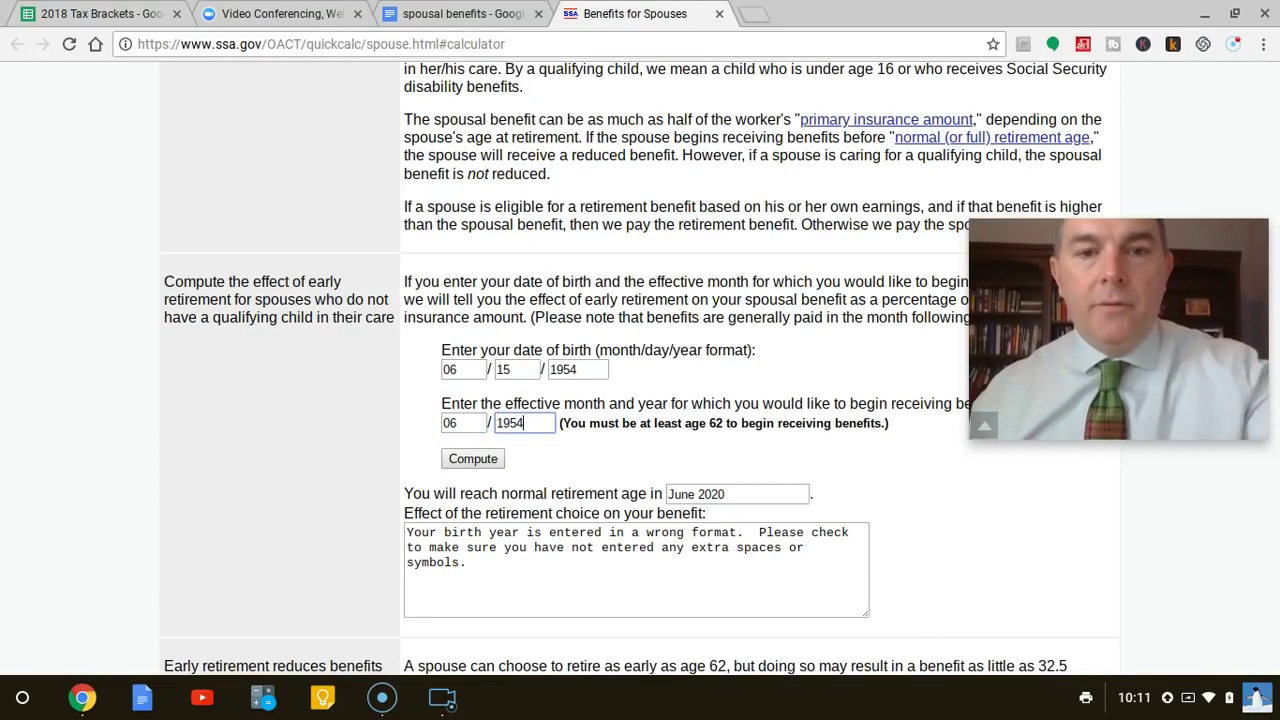
pyautogui.click(472, 459)
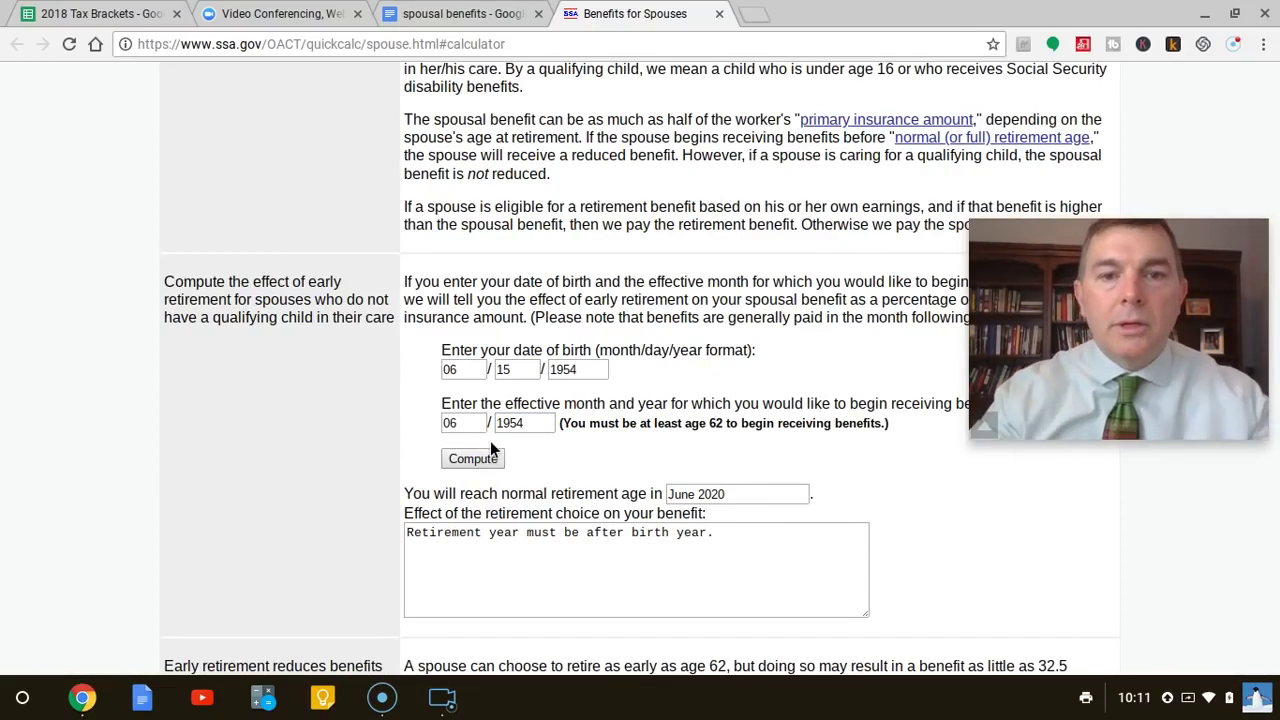
# Change the start month to 07 and recompute, then place the cursor in the start year box
pyautogui.doubleClick(472, 421)
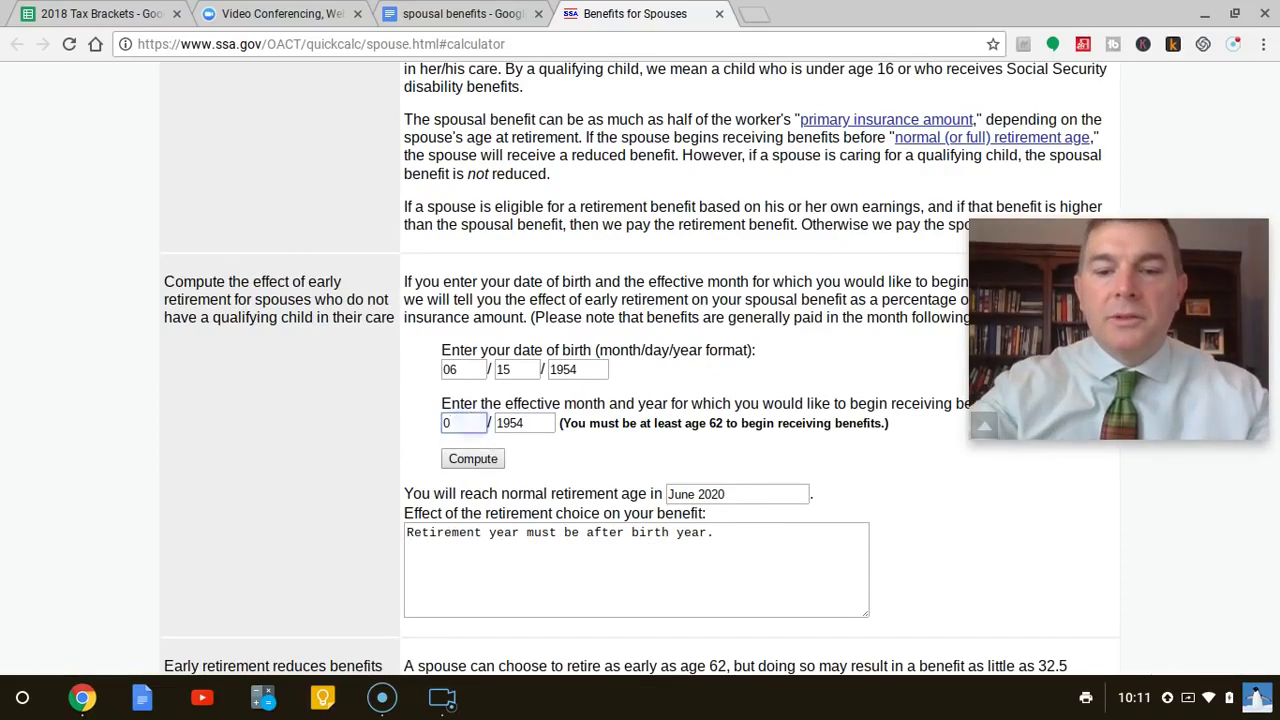
pyautogui.write('07')
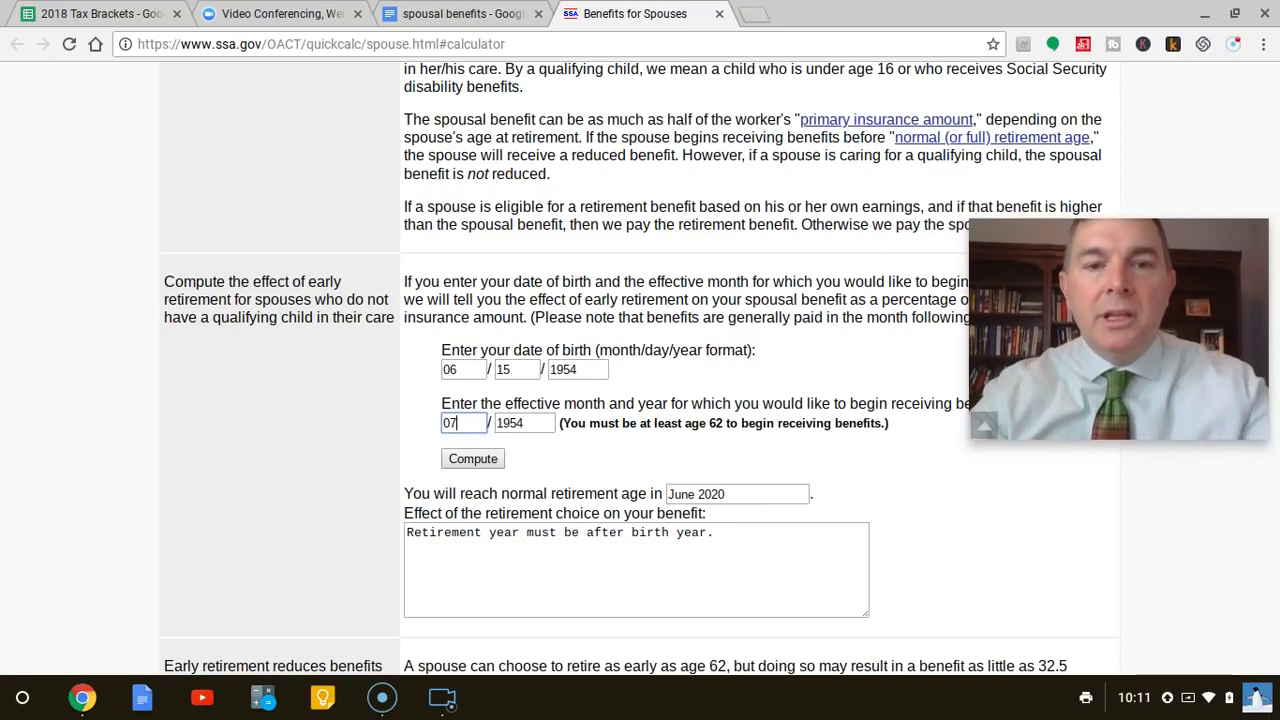
pyautogui.click(457, 459)
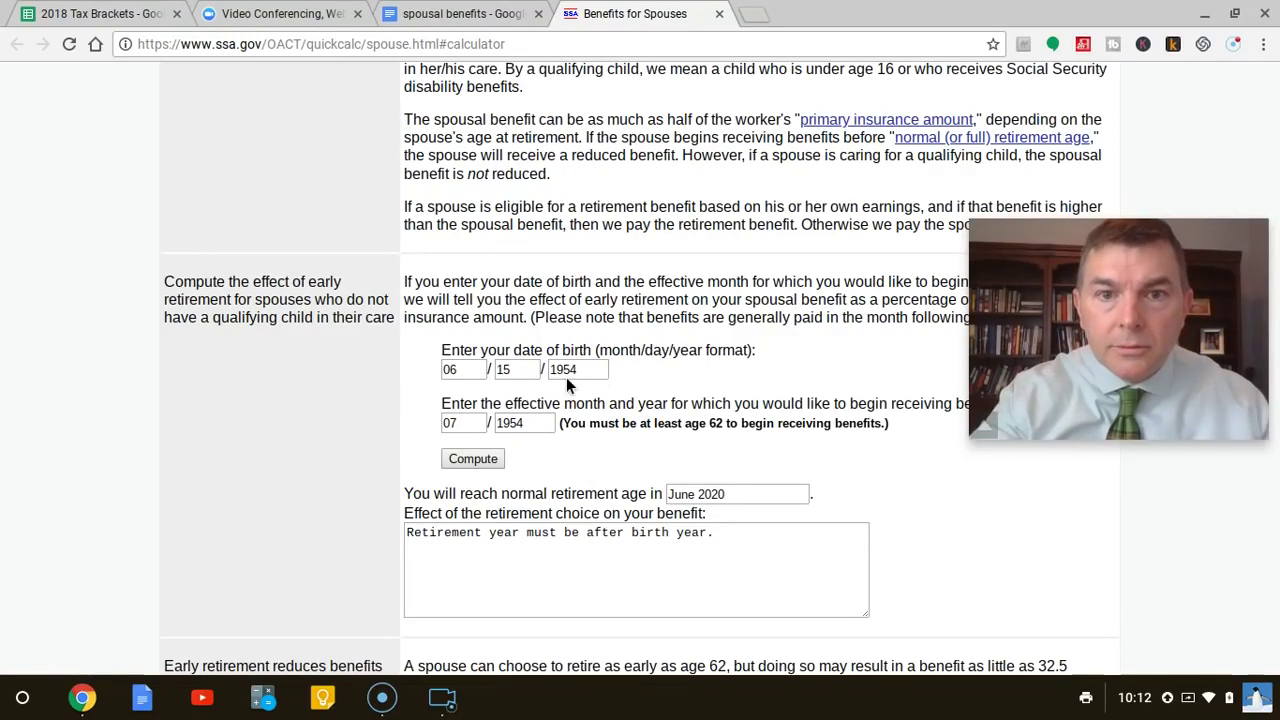
pyautogui.click(536, 422)
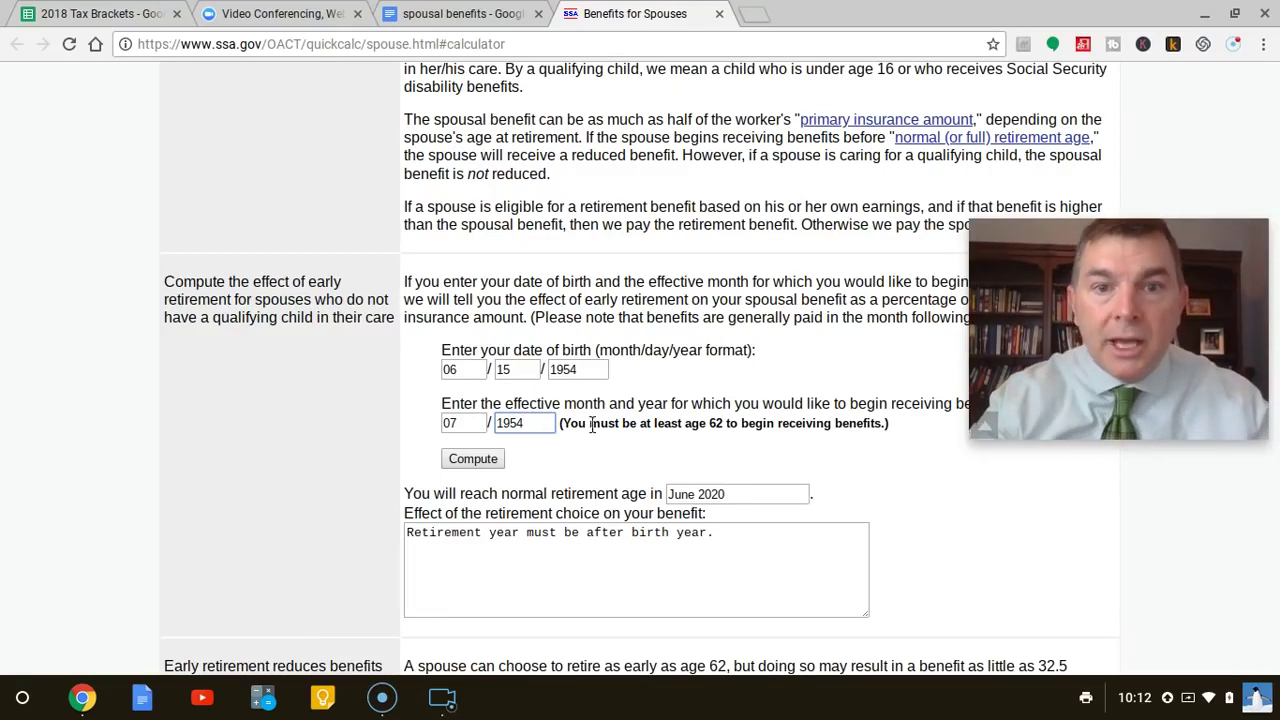
# Set the start date to 06/2018, compute, and select the resulting 41.67 percent
pyautogui.press('BackSpace')
pyautogui.hotkey('shift', 'Tab')
pyautogui.write('06')
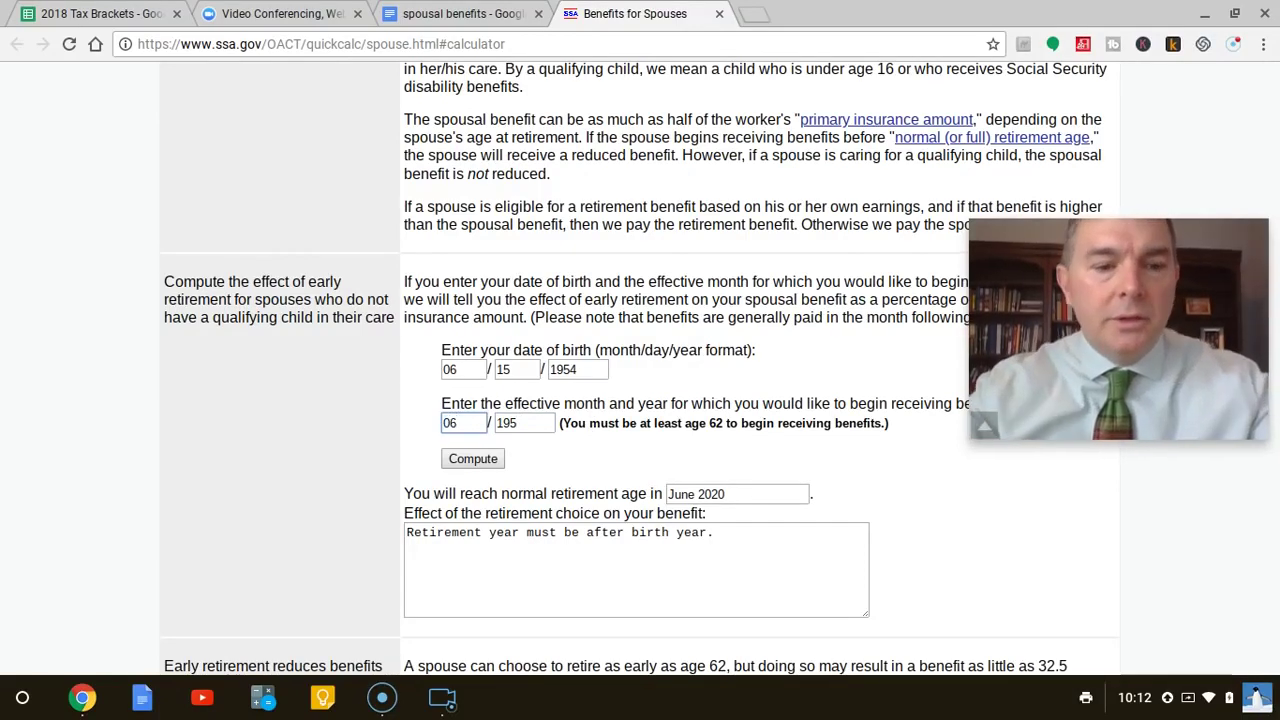
pyautogui.press('Tab')
pyautogui.write('1954')
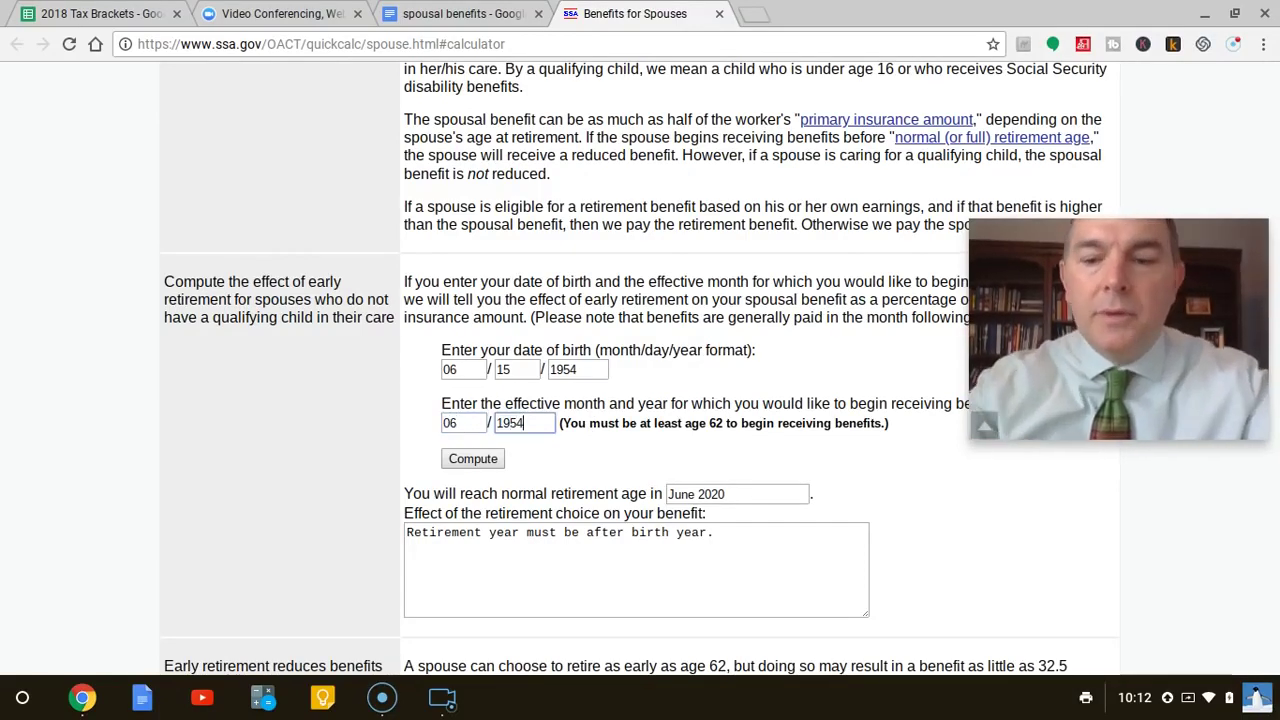
pyautogui.press('BackSpace')
pyautogui.press('BackSpace')
pyautogui.press('BackSpace')
pyautogui.press('BackSpace')
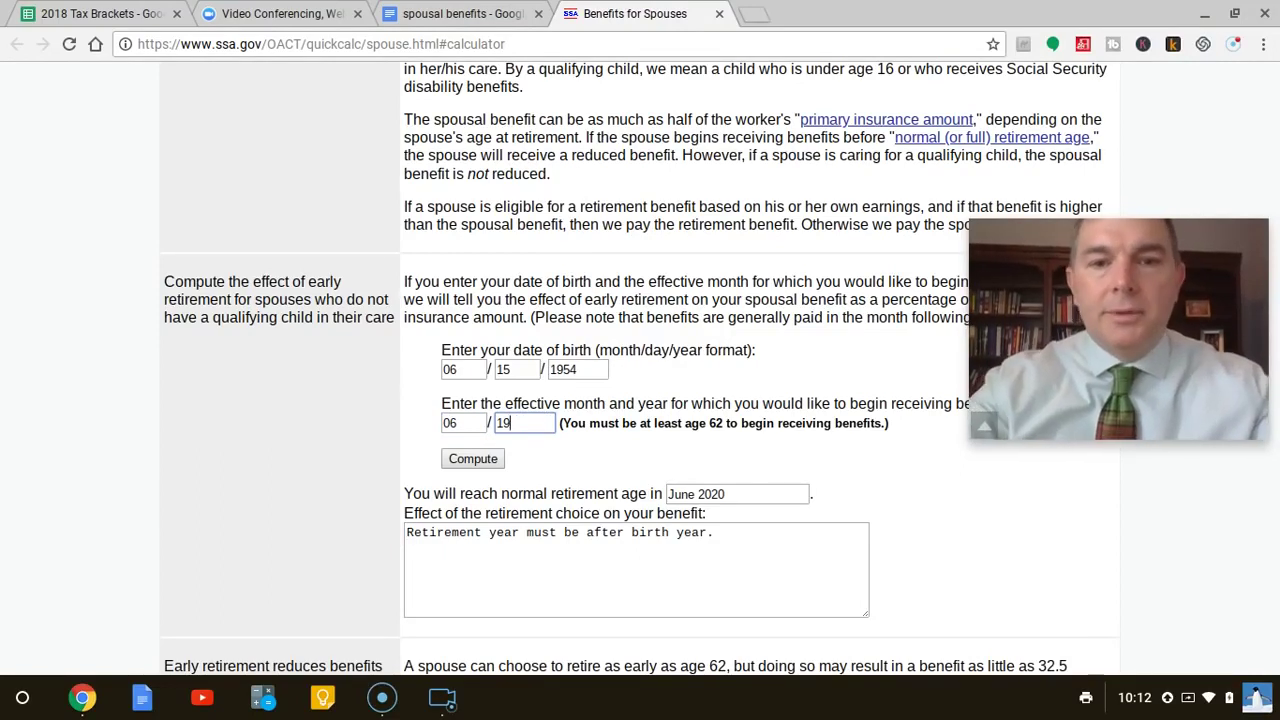
pyautogui.write('2018')
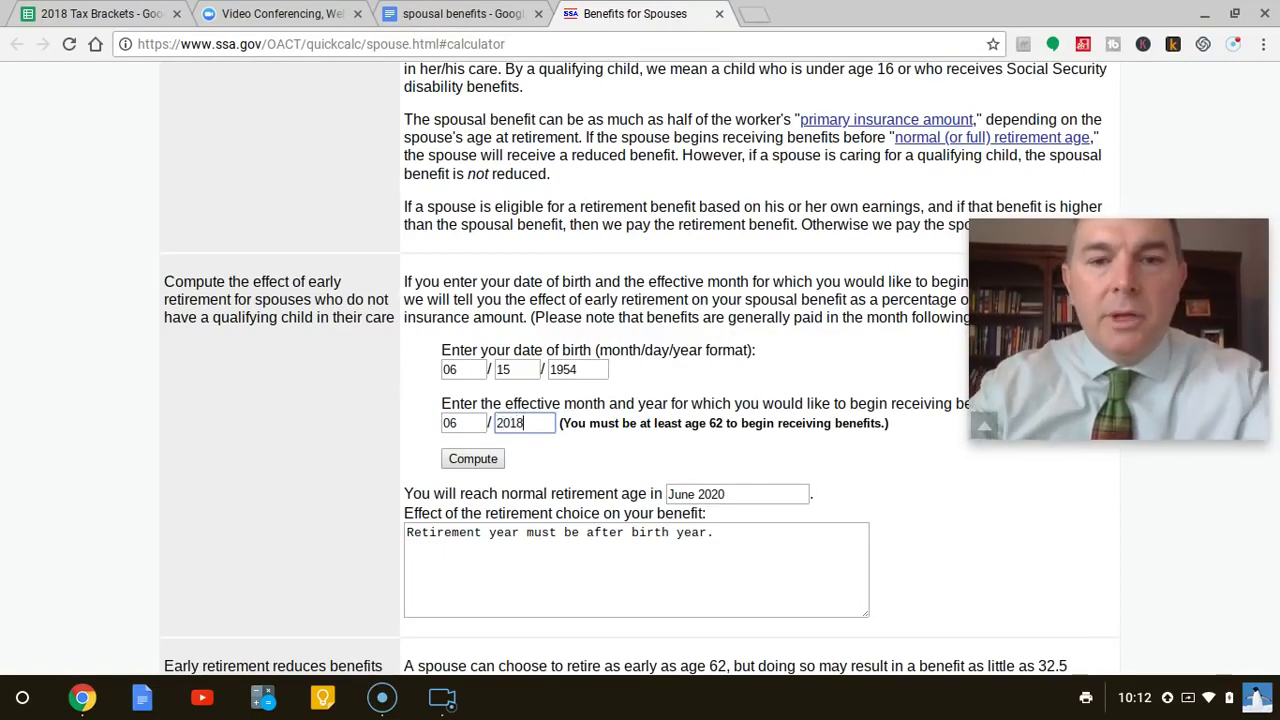
pyautogui.click(476, 456)
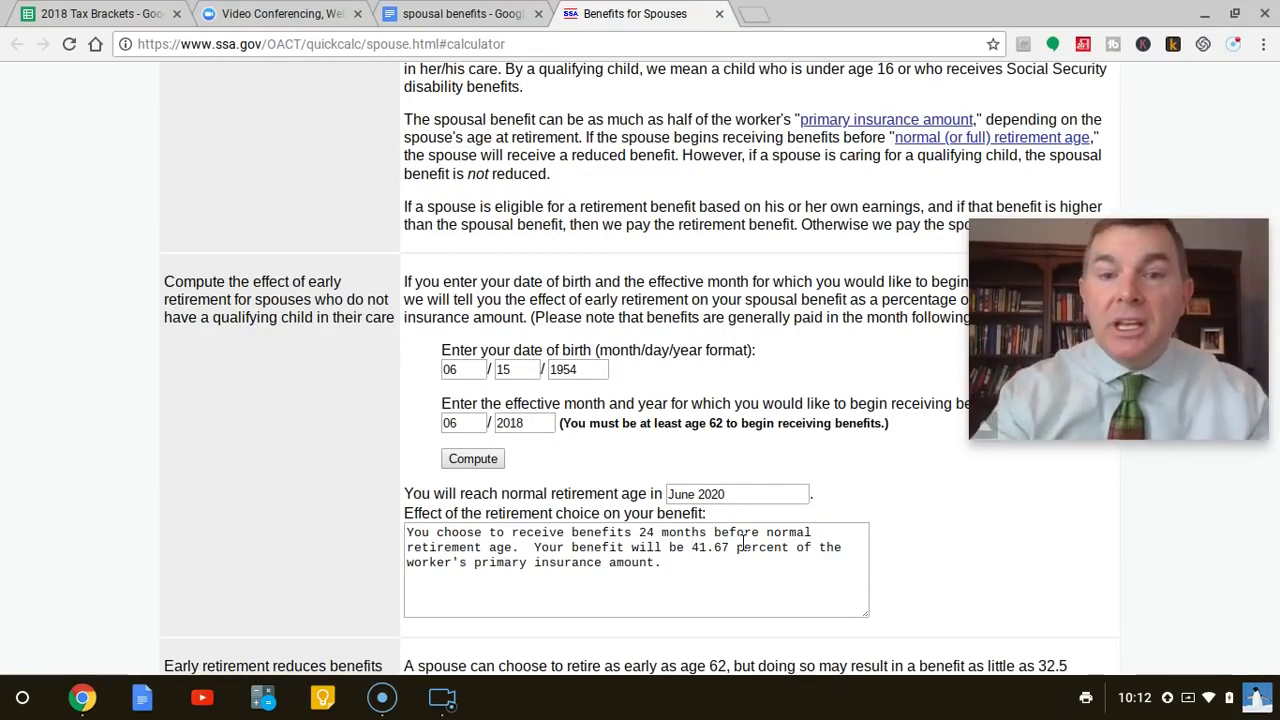
pyautogui.moveTo(733, 547); pyautogui.dragTo(692, 547)
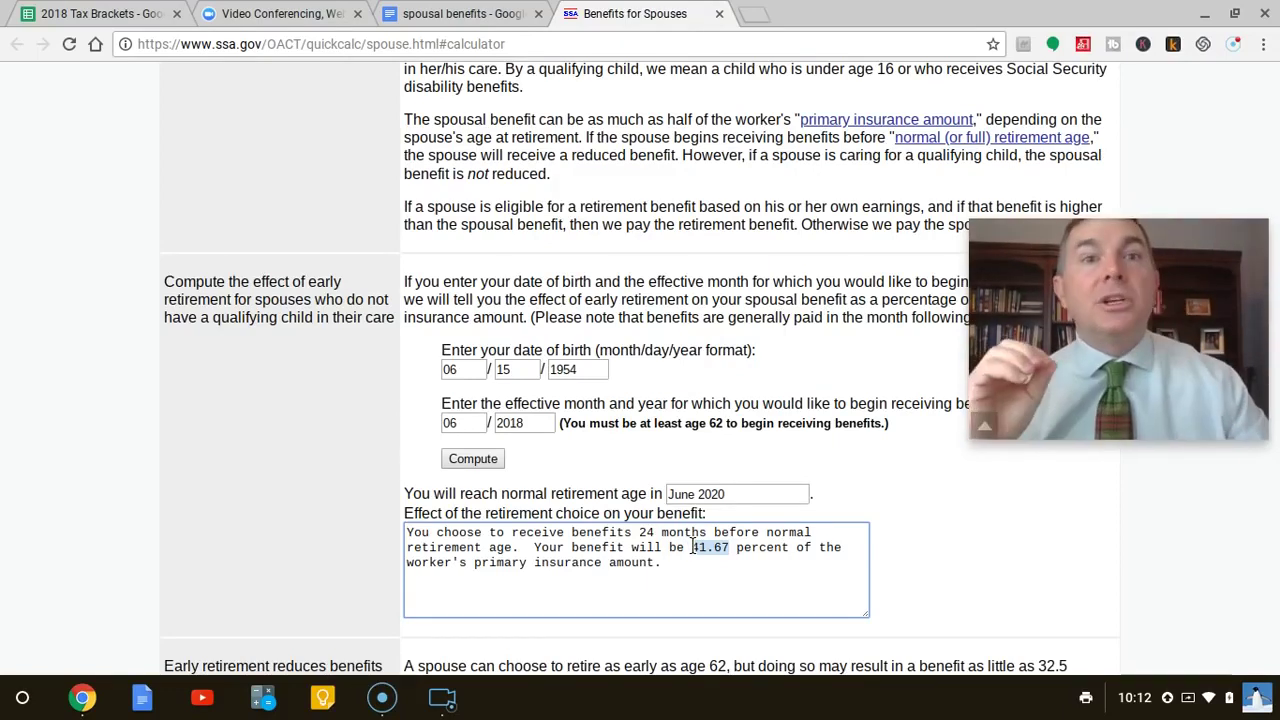
# Enter =F4*.4167 in F12 for Jane's File at 64 benefit of $758.04
pyautogui.click(93, 17)
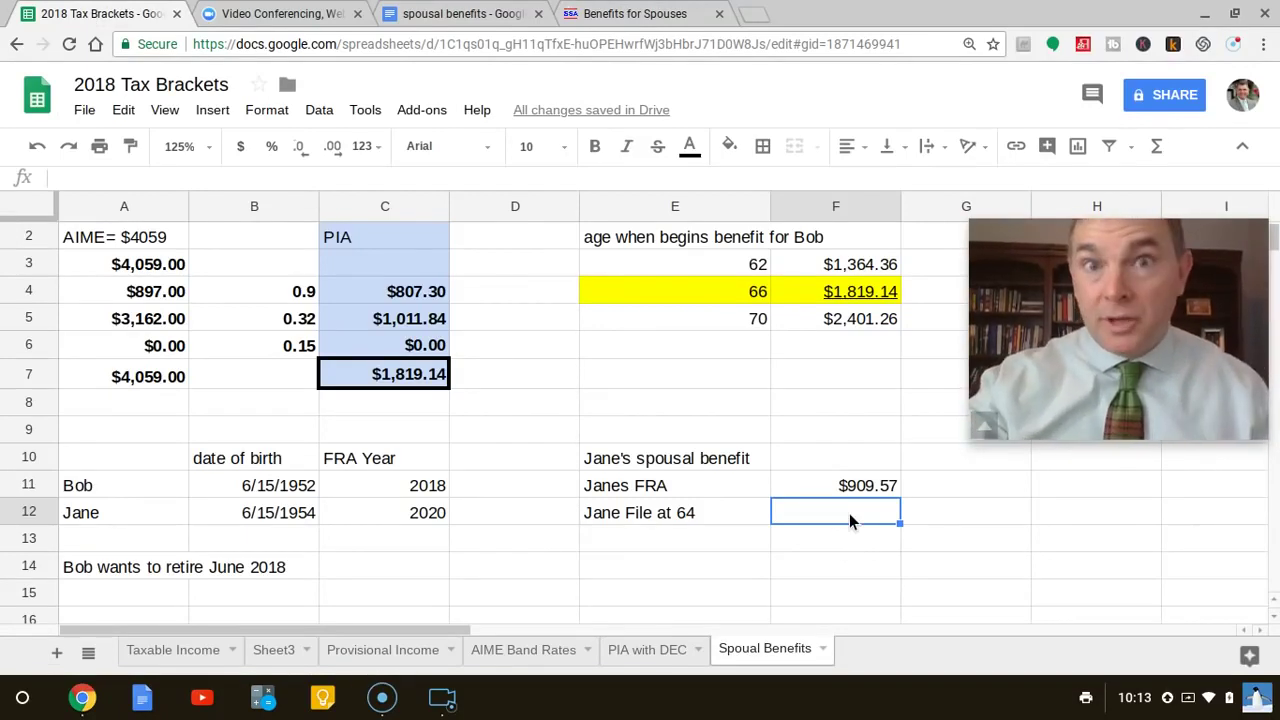
pyautogui.write('=')
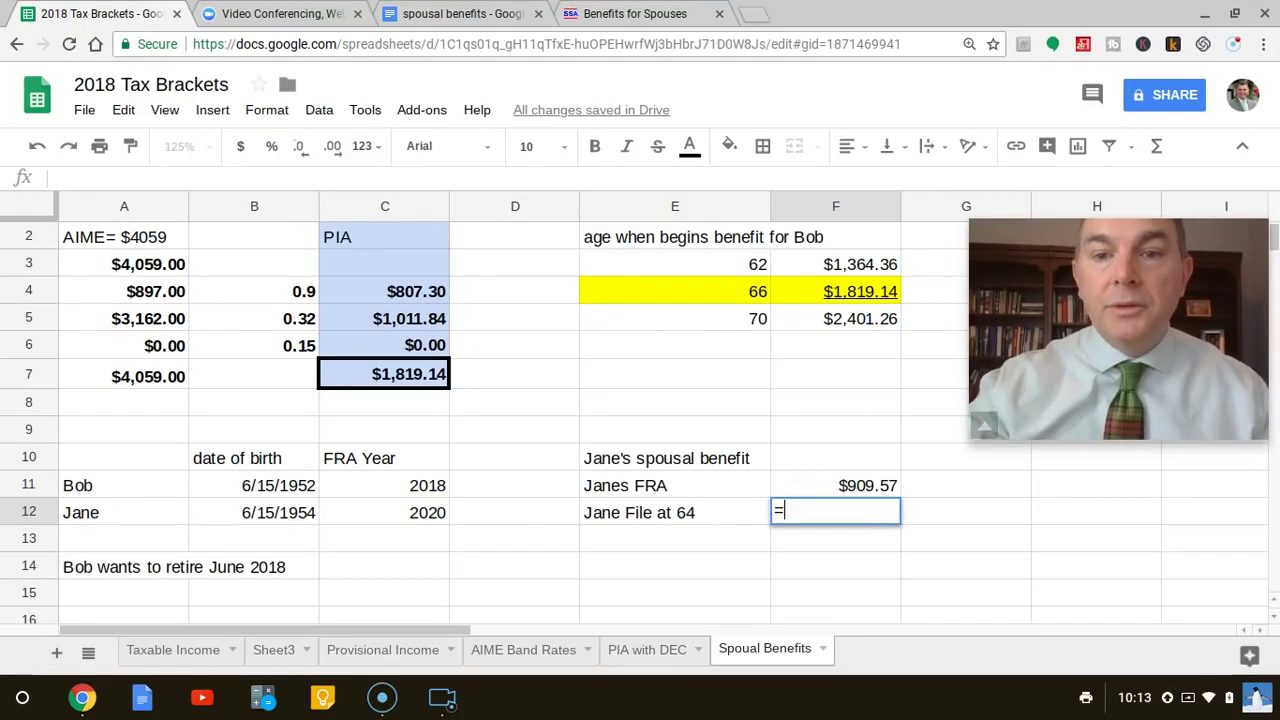
pyautogui.click(840, 291)
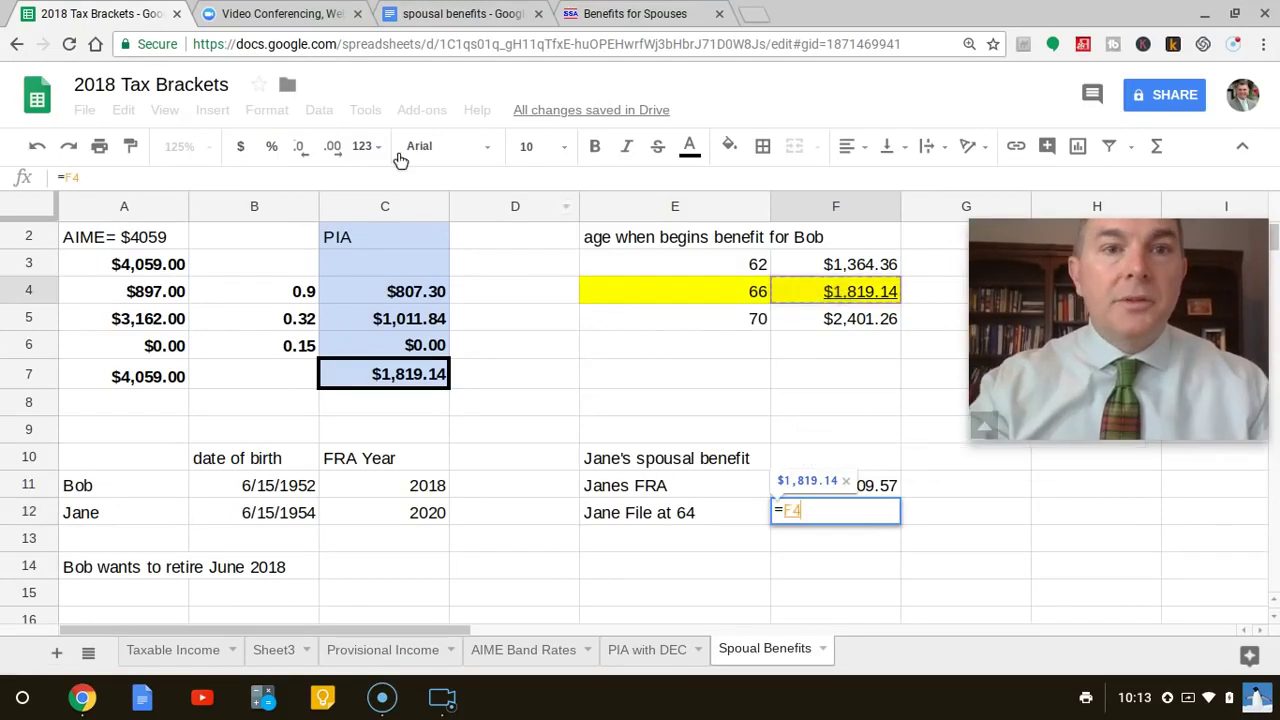
pyautogui.click(178, 178)
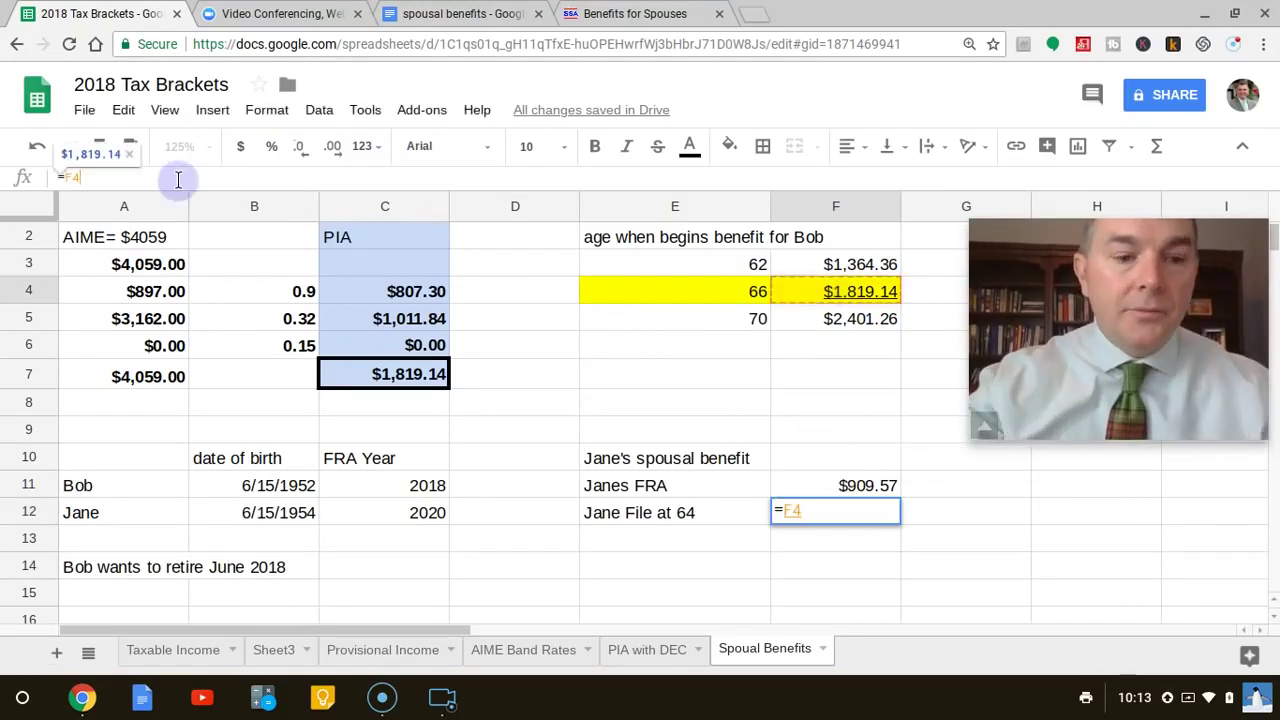
pyautogui.write('*.')
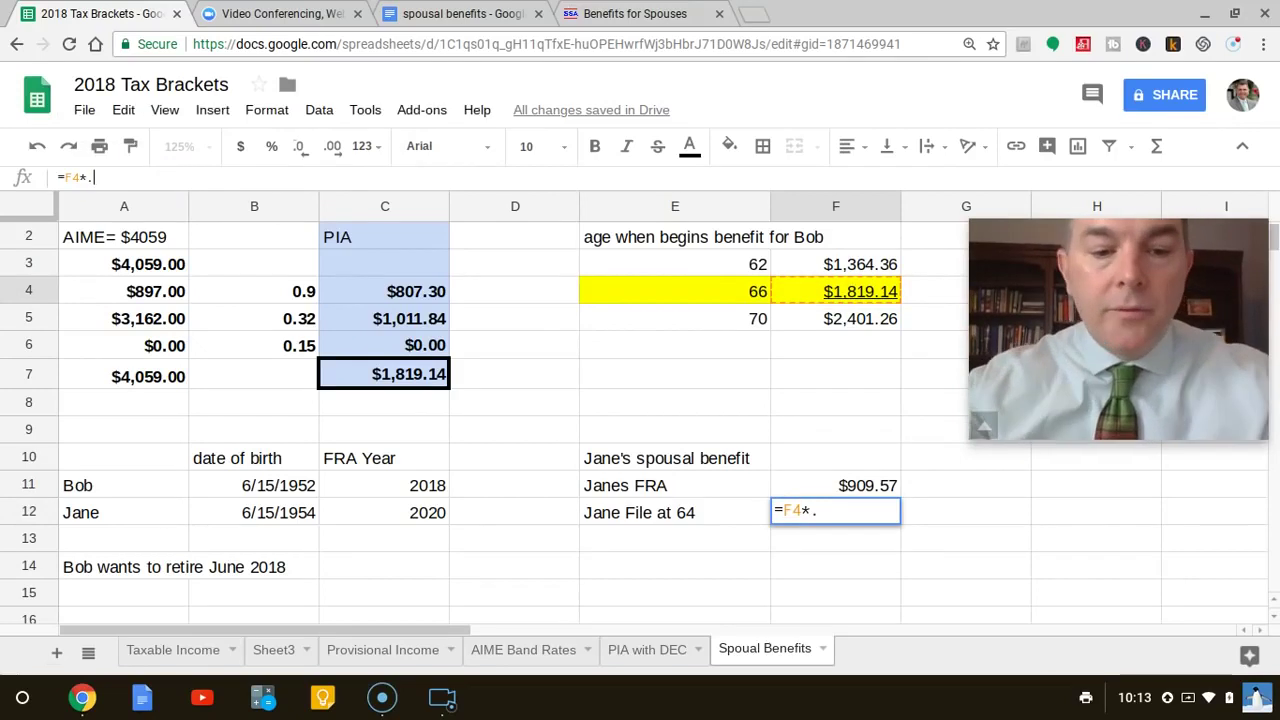
pyautogui.write('4167')
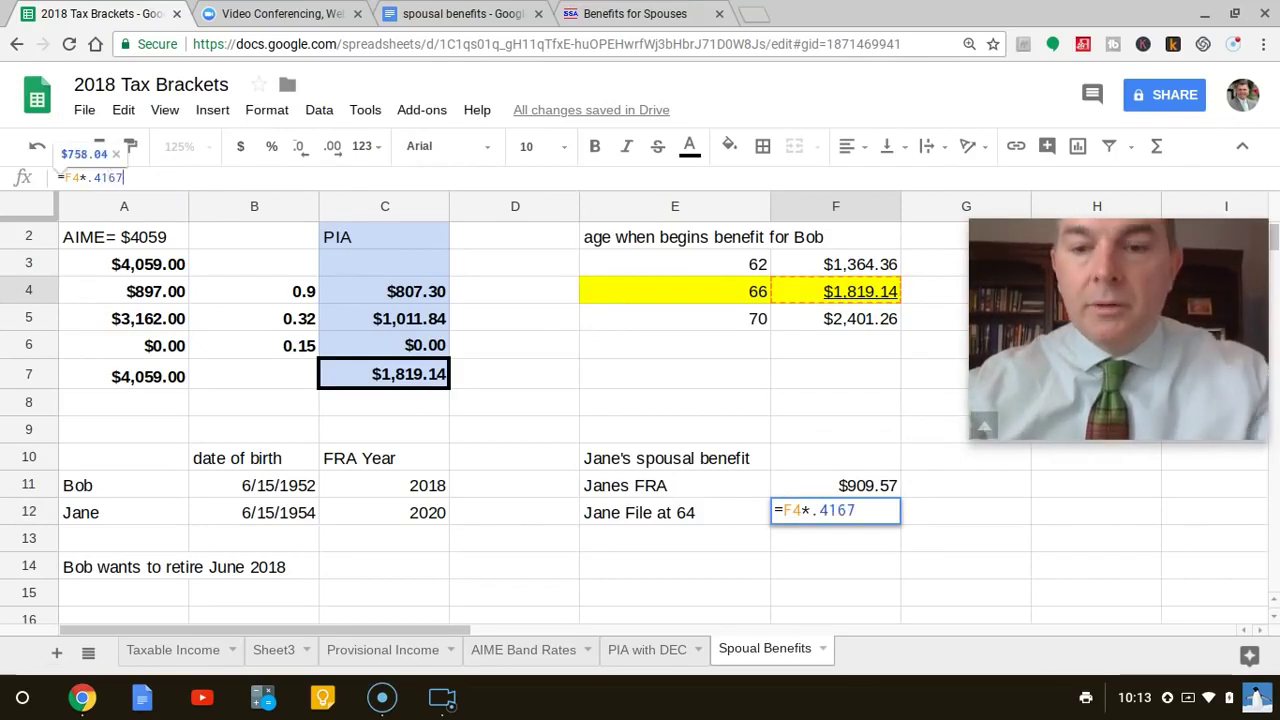
pyautogui.press('Return')
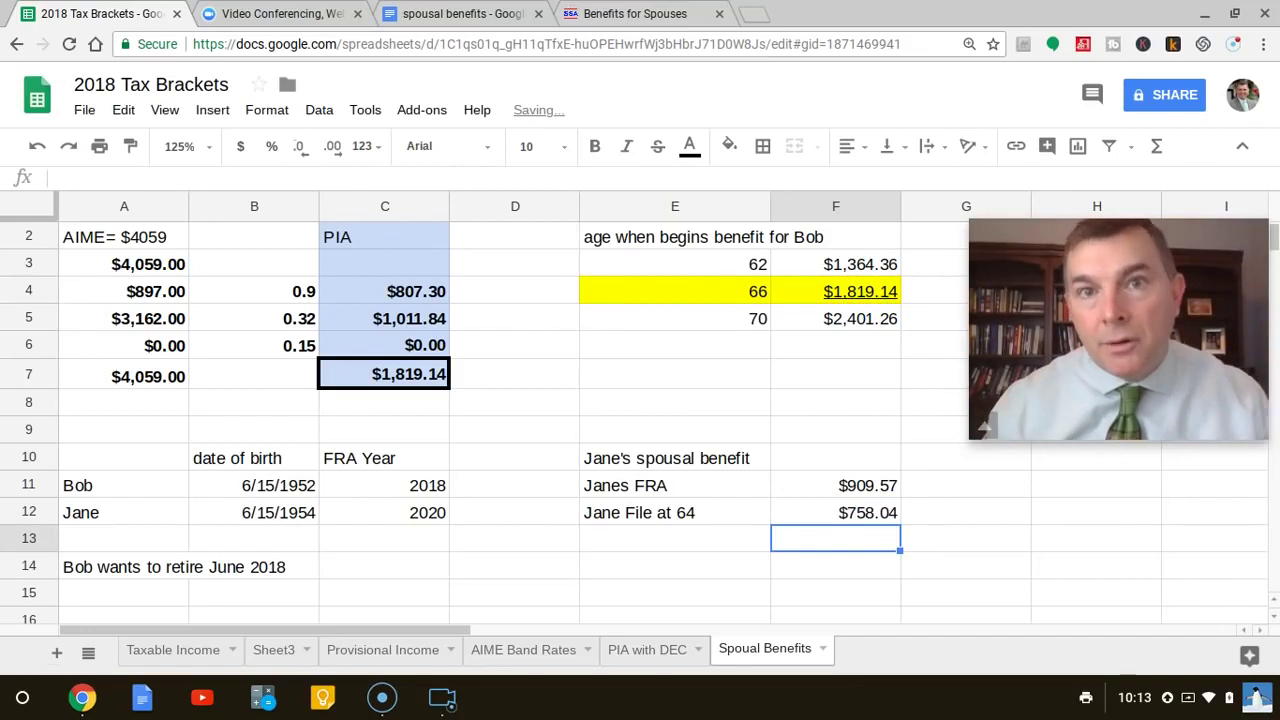